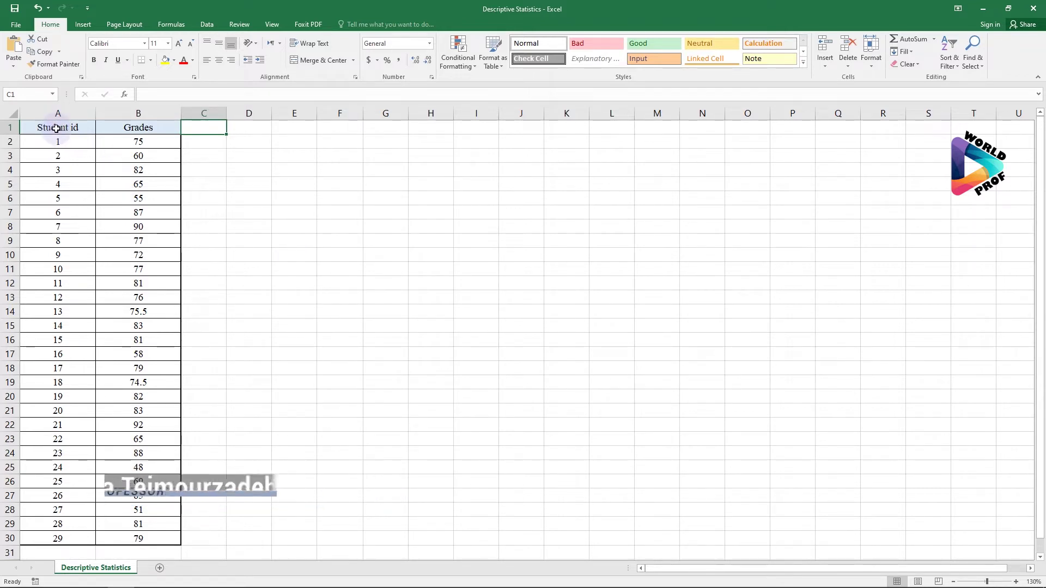
# Review the Student id and Grades columns, from their headings down to row 30
pyautogui.moveTo(62, 126); pyautogui.dragTo(57, 531)
pyautogui.moveTo(162, 129); pyautogui.dragTo(166, 537)
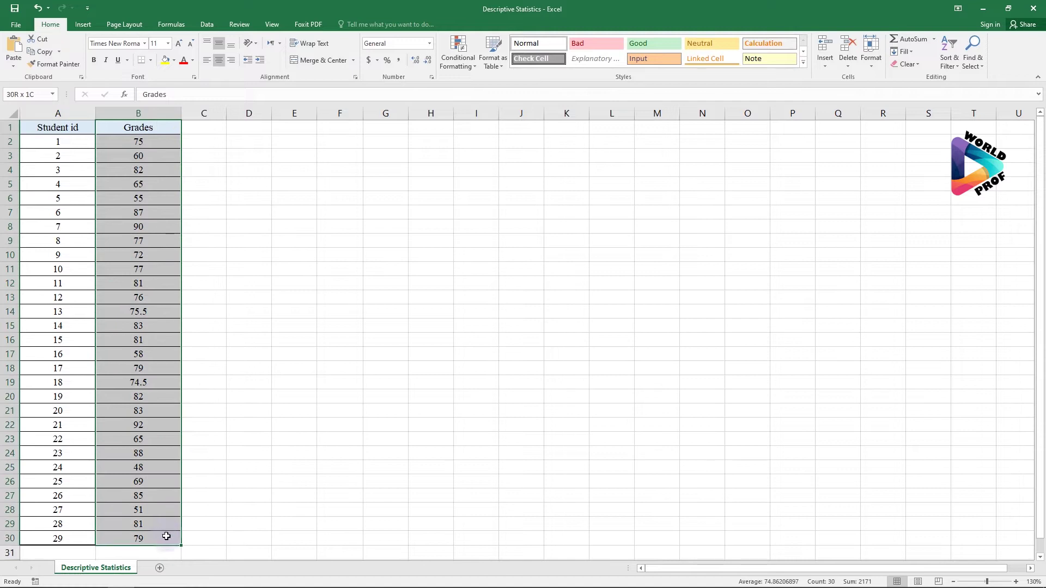
pyautogui.click(157, 131)
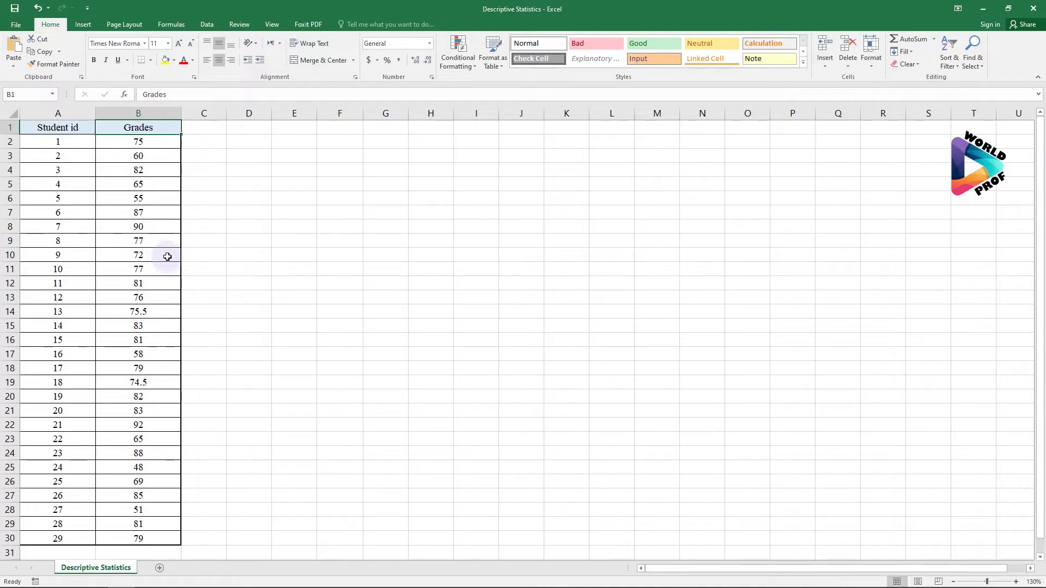
# Open the Excel Add-ins manager from the program options and activate the Analysis ToolPak
pyautogui.click(206, 24)
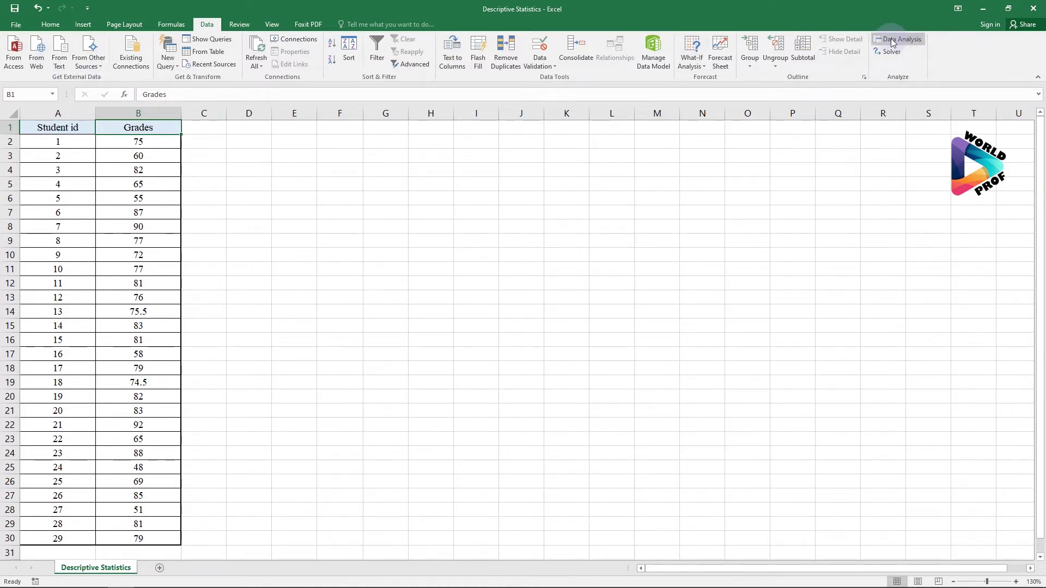
pyautogui.click(16, 25)
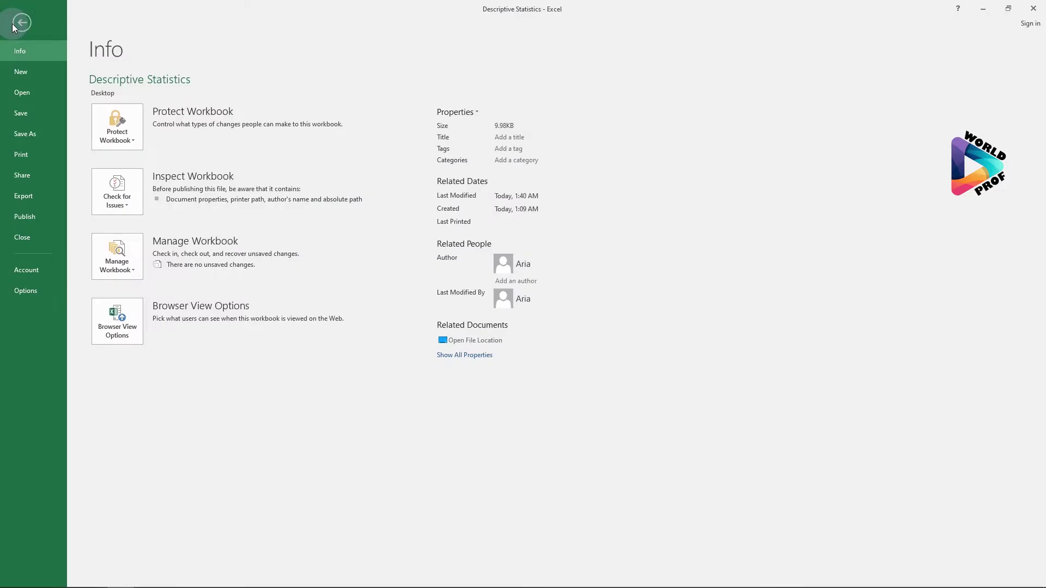
pyautogui.click(31, 293)
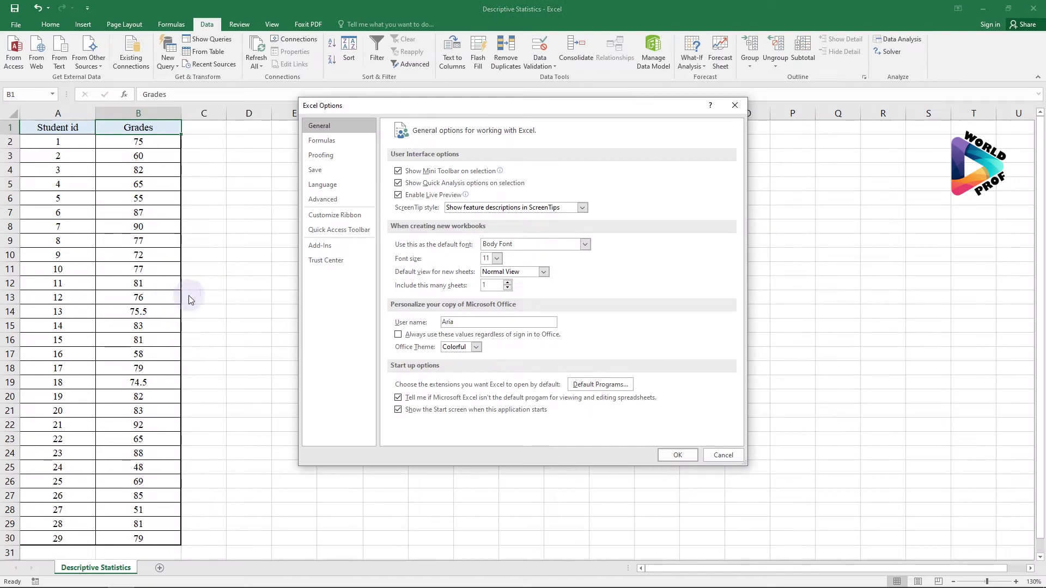
pyautogui.click(322, 246)
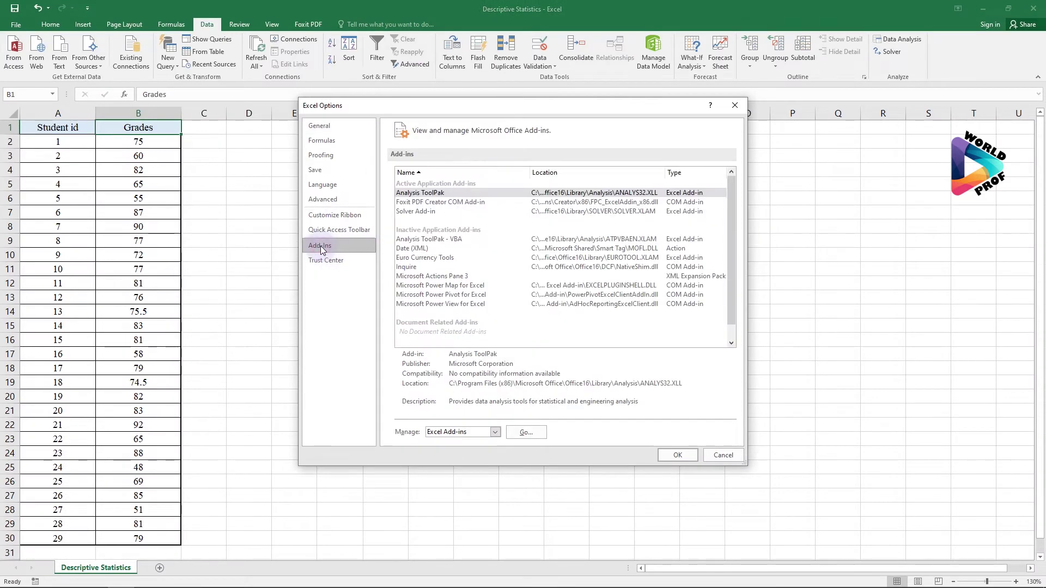
pyautogui.click(473, 432)
pyautogui.click(442, 444)
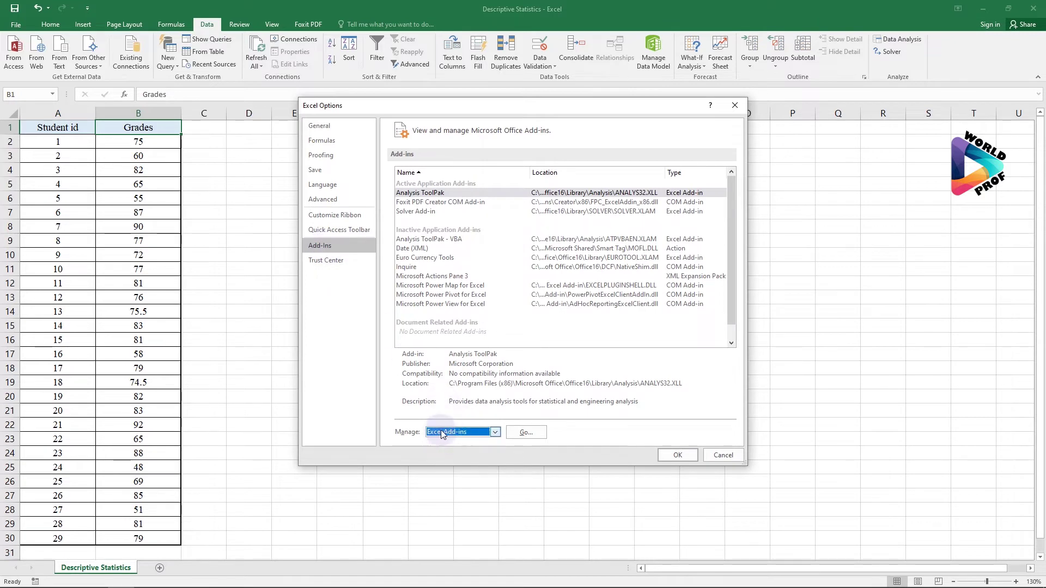
pyautogui.click(526, 433)
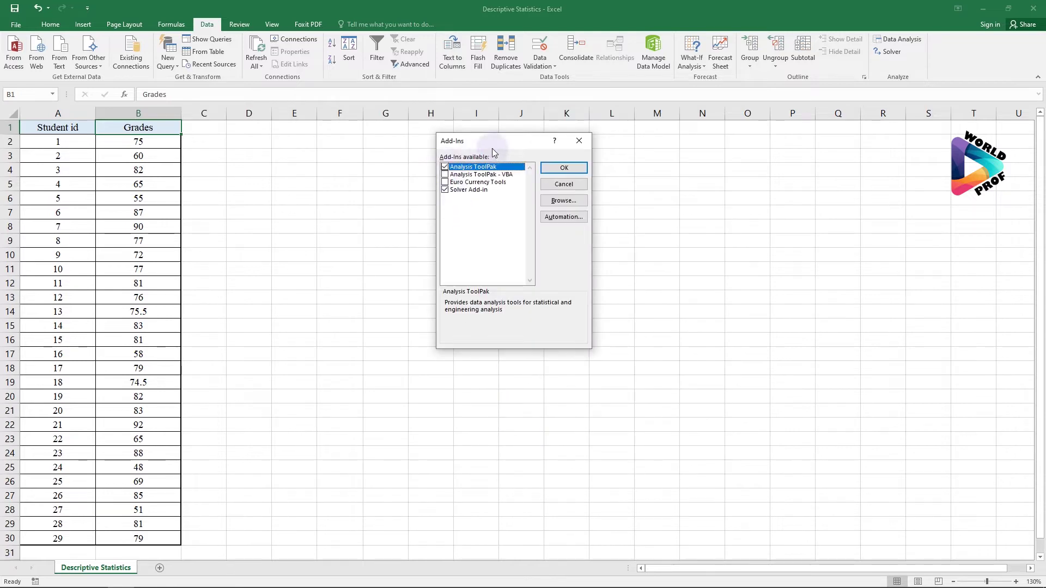
pyautogui.click(445, 167)
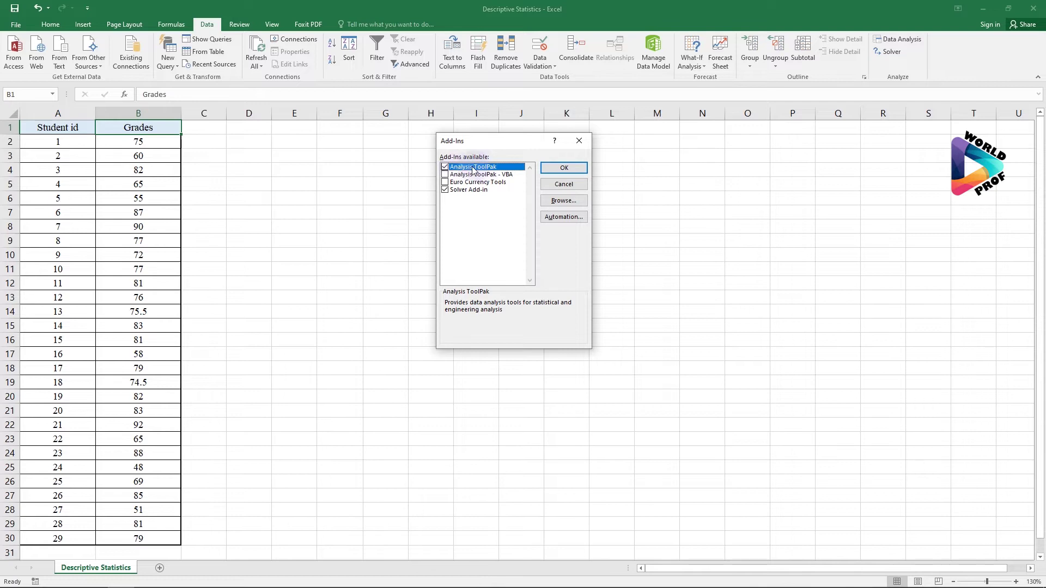
pyautogui.click(564, 169)
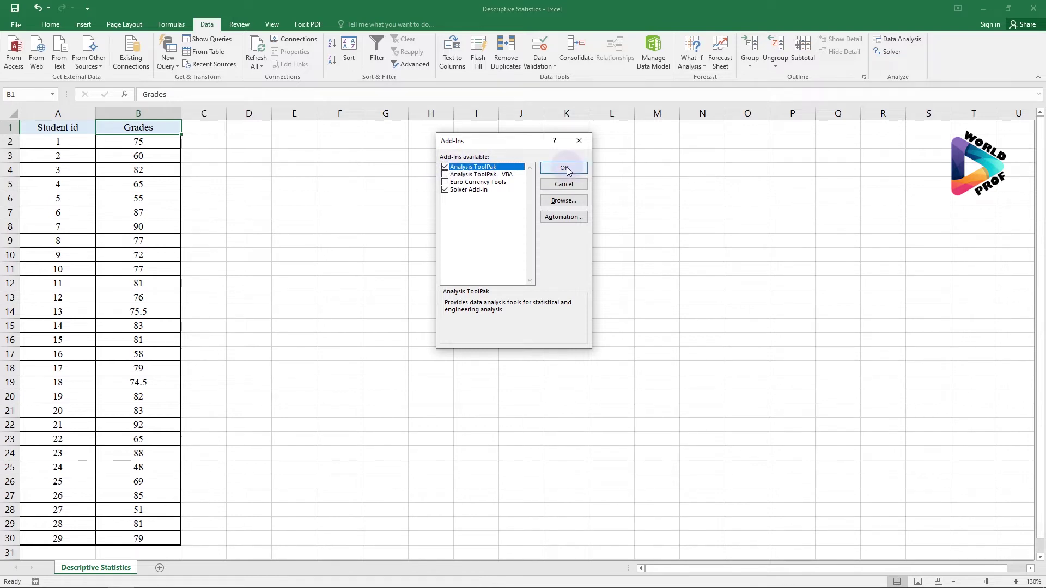
pyautogui.click(566, 169)
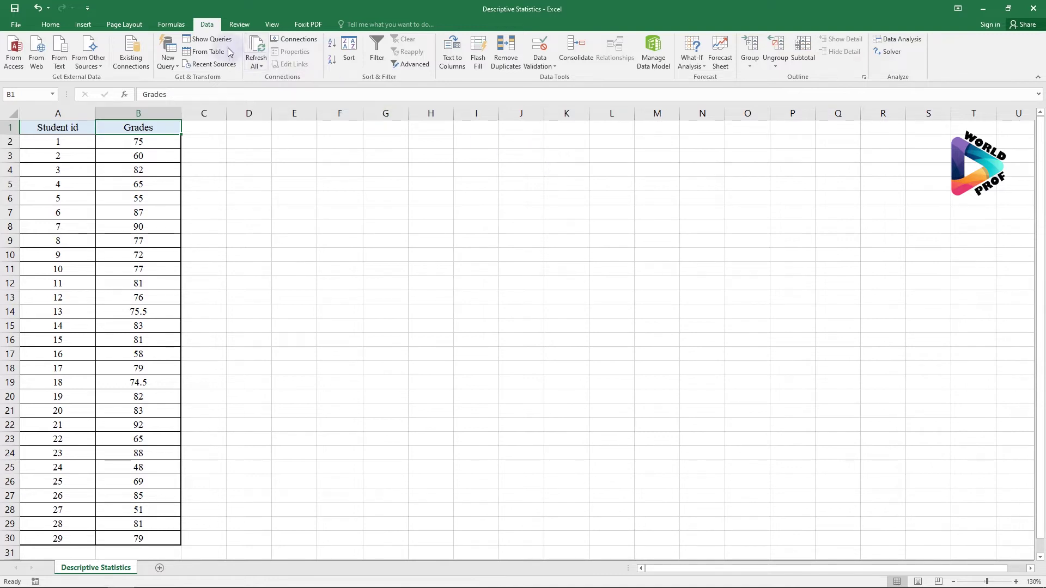
# Start a Descriptive Statistics analysis from the Data Analysis tools
pyautogui.click(953, 50)
pyautogui.moveTo(140, 130); pyautogui.dragTo(136, 406)
pyautogui.click(155, 130)
pyautogui.click(905, 38)
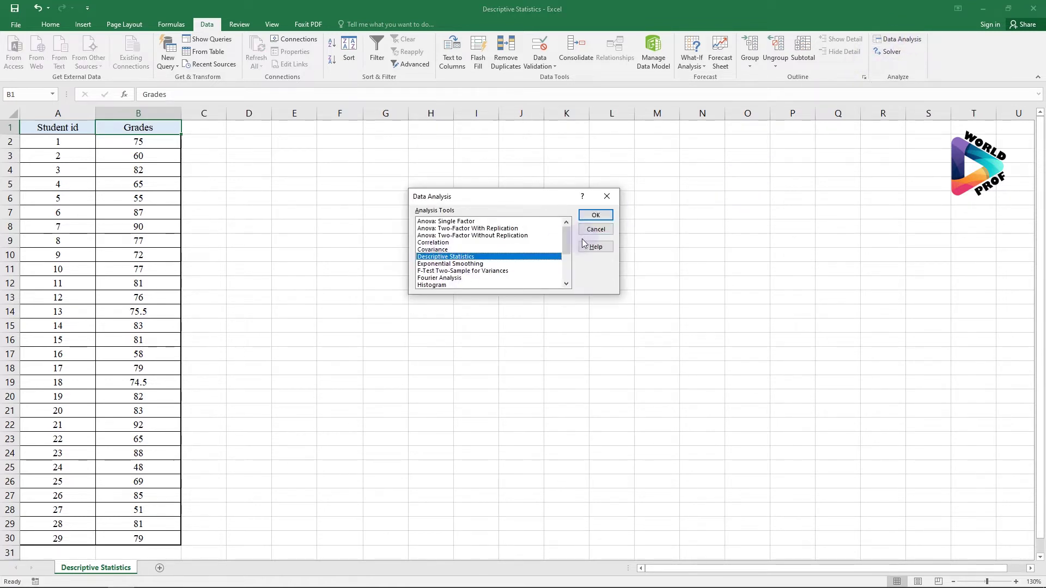
pyautogui.click(456, 258)
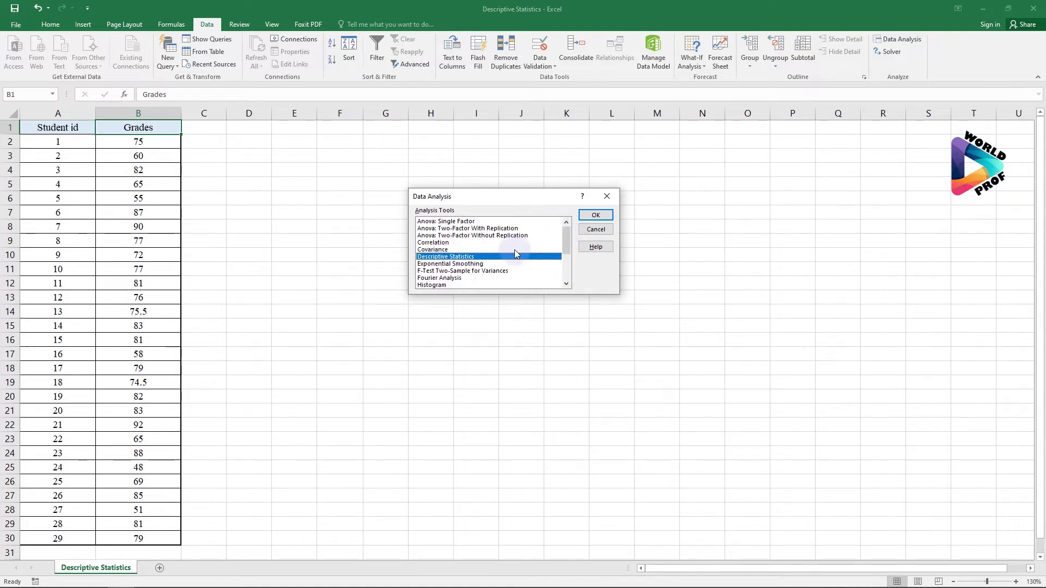
pyautogui.click(592, 218)
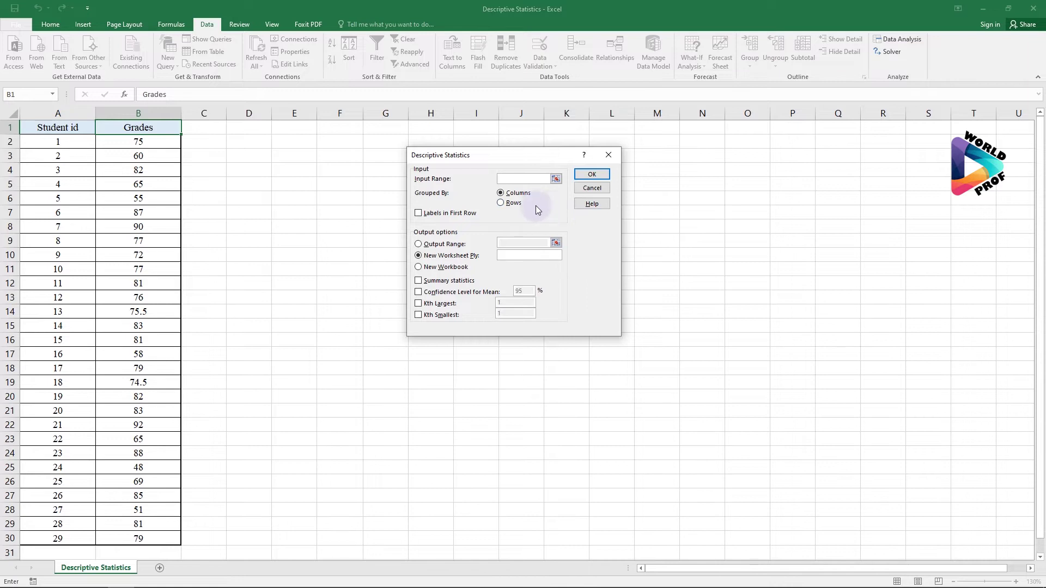
# Set the analysis input range to $B$1:$B$30 and mark that the labels are in the first row
pyautogui.moveTo(492, 154); pyautogui.dragTo(492, 144)
pyautogui.click(507, 168)
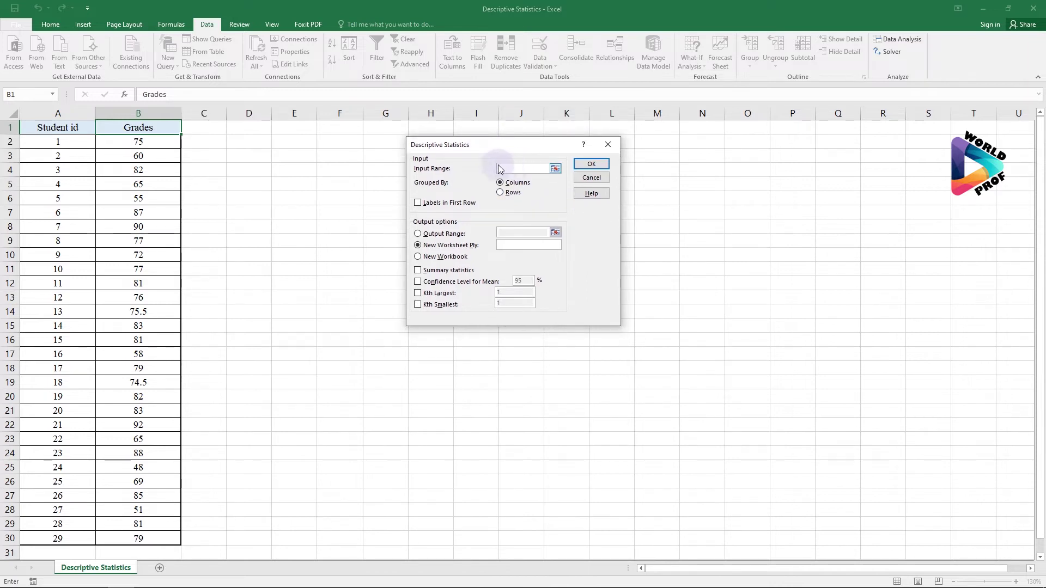
pyautogui.click(447, 172)
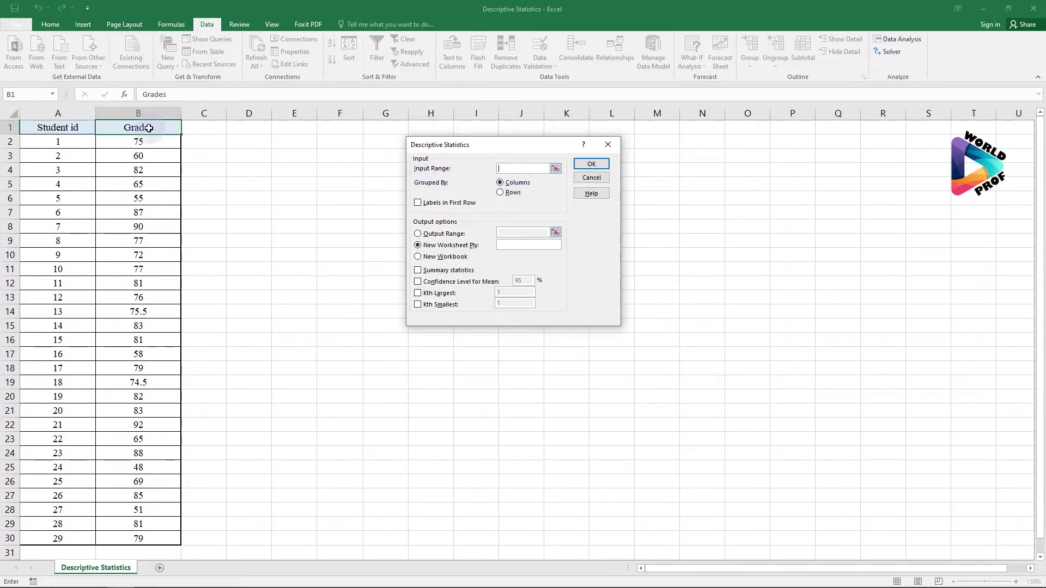
pyautogui.moveTo(147, 127); pyautogui.dragTo(137, 539)
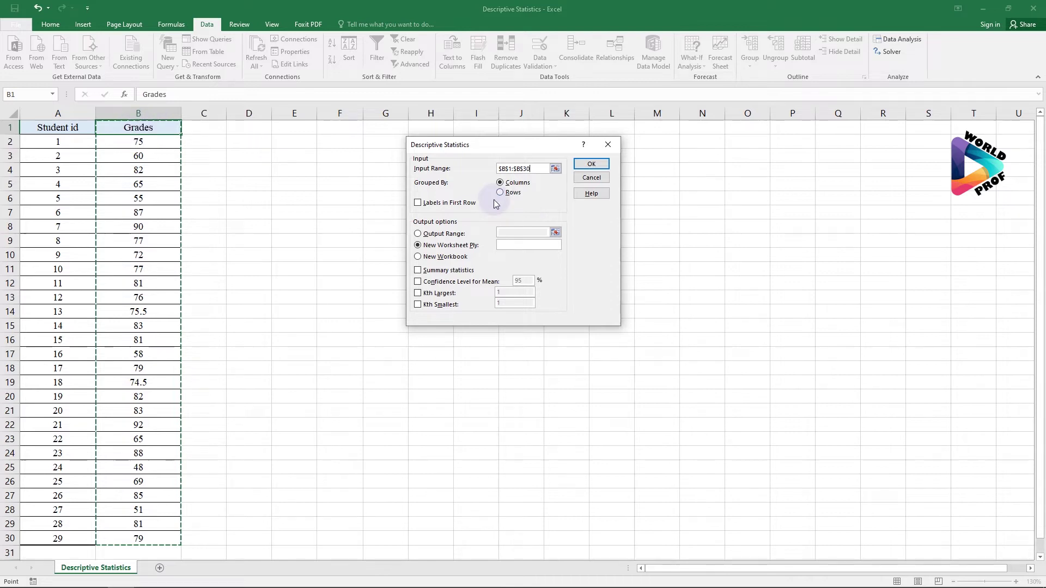
pyautogui.click(419, 204)
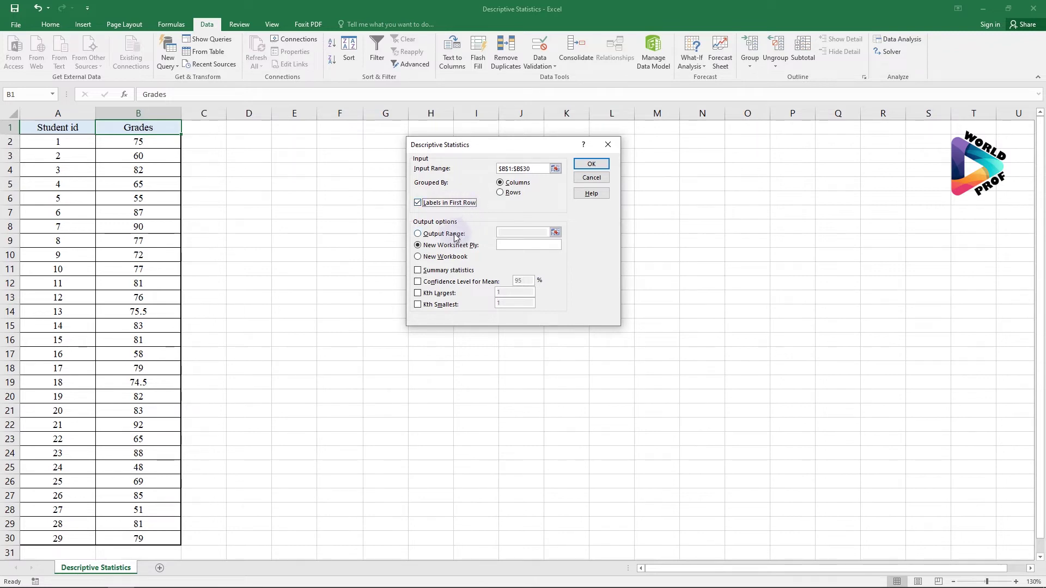
# Include summary statistics and a 95% confidence level for the mean in the analysis output
pyautogui.moveTo(476, 148); pyautogui.dragTo(480, 140)
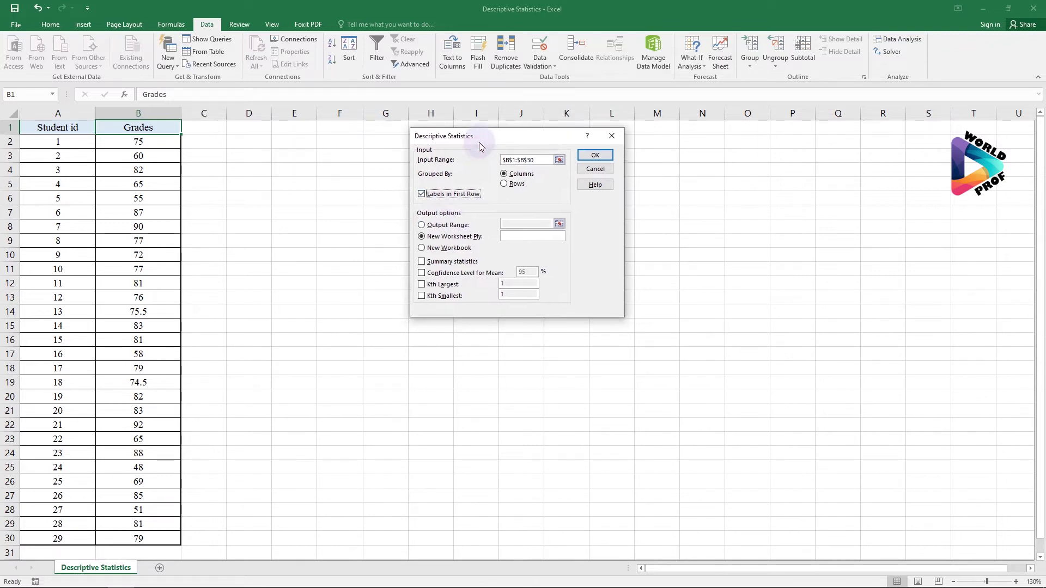
pyautogui.click(422, 263)
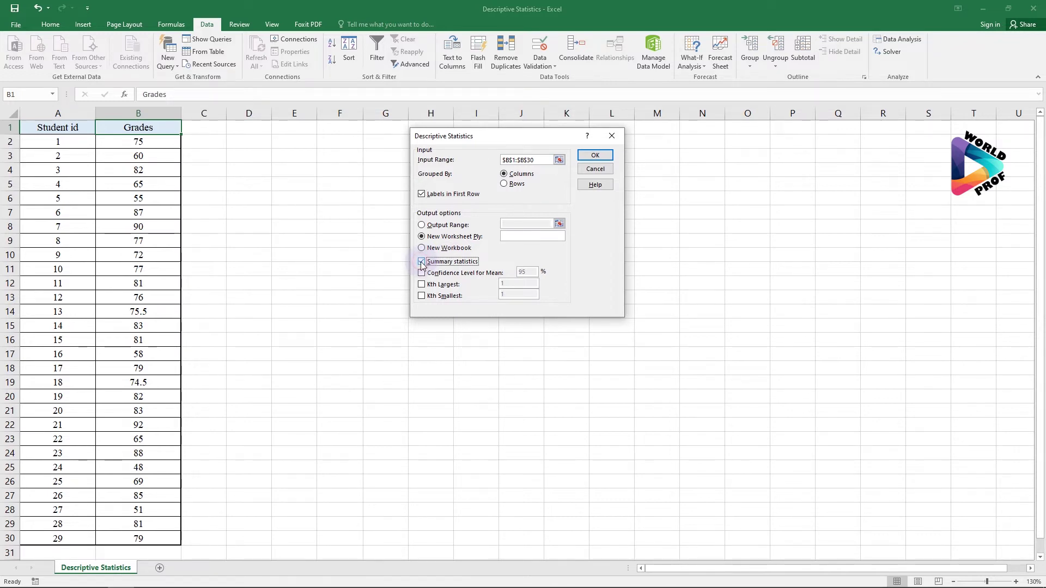
pyautogui.click(422, 273)
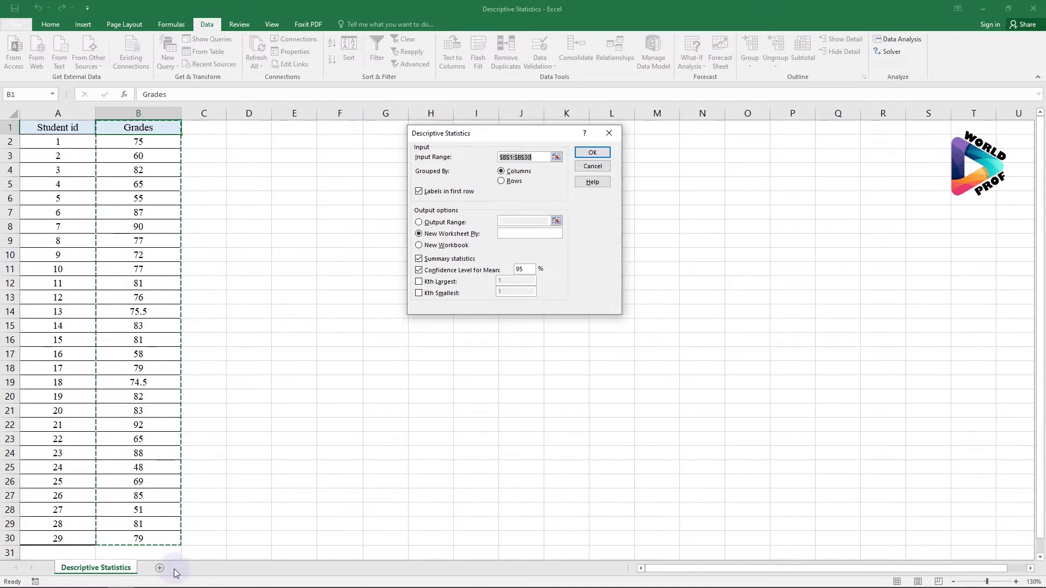
# Set the output range to cell $E$6 on the current sheet and run the descriptive statistics analysis
pyautogui.moveTo(487, 137); pyautogui.dragTo(506, 146)
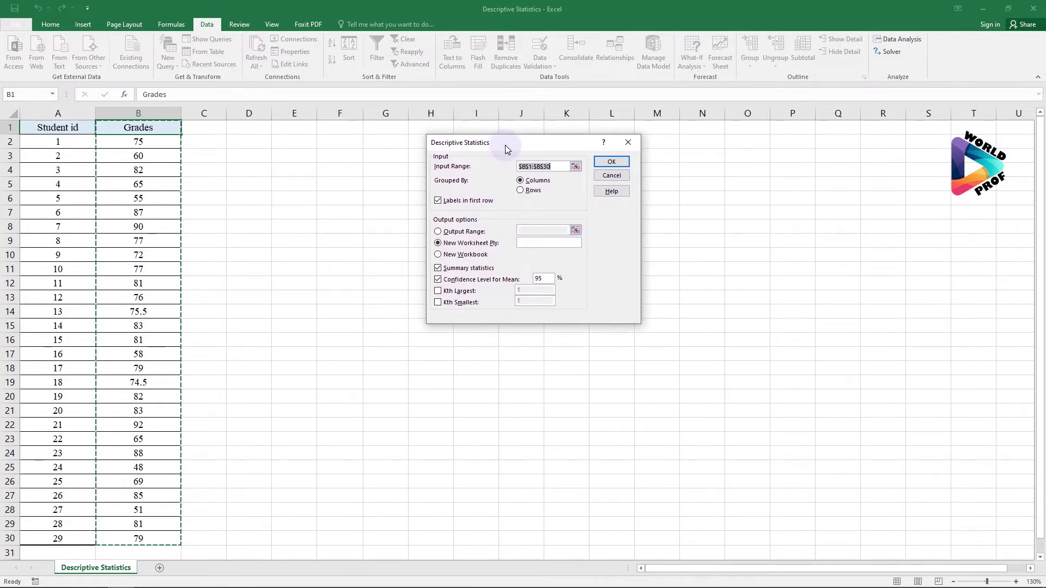
pyautogui.click(438, 233)
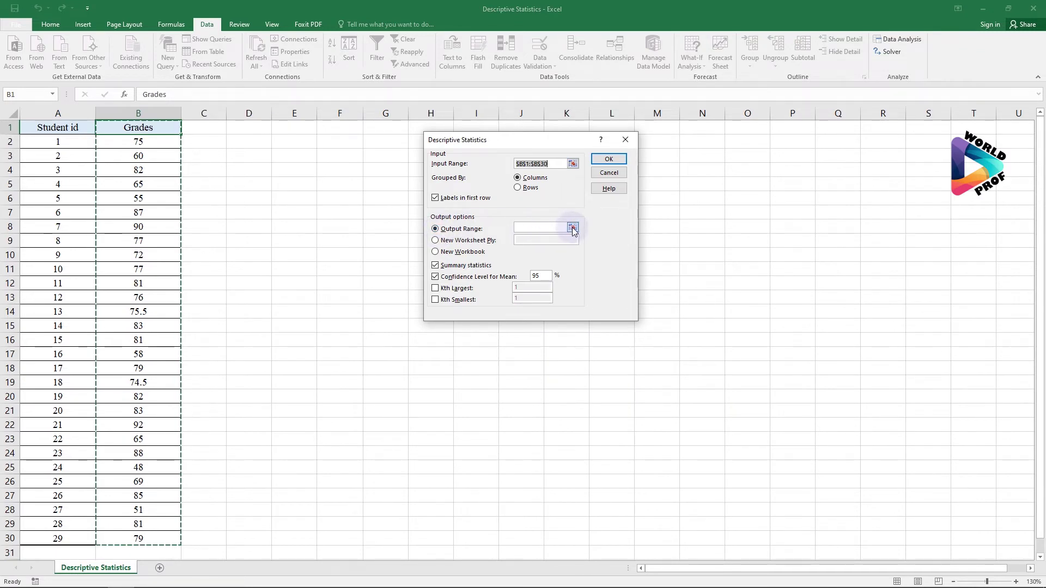
pyautogui.click(573, 229)
pyautogui.click(293, 194)
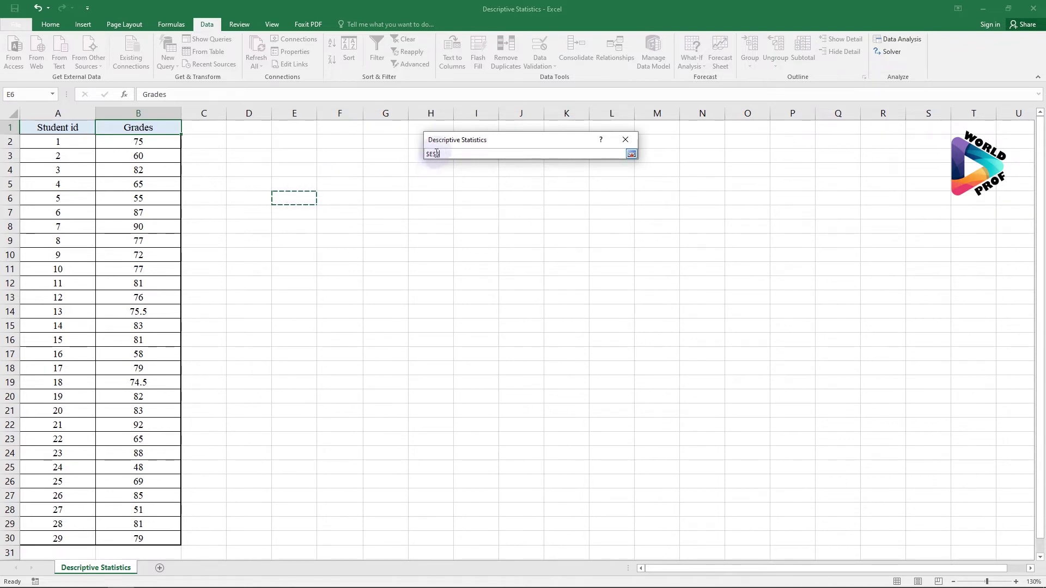
pyautogui.press('Return')
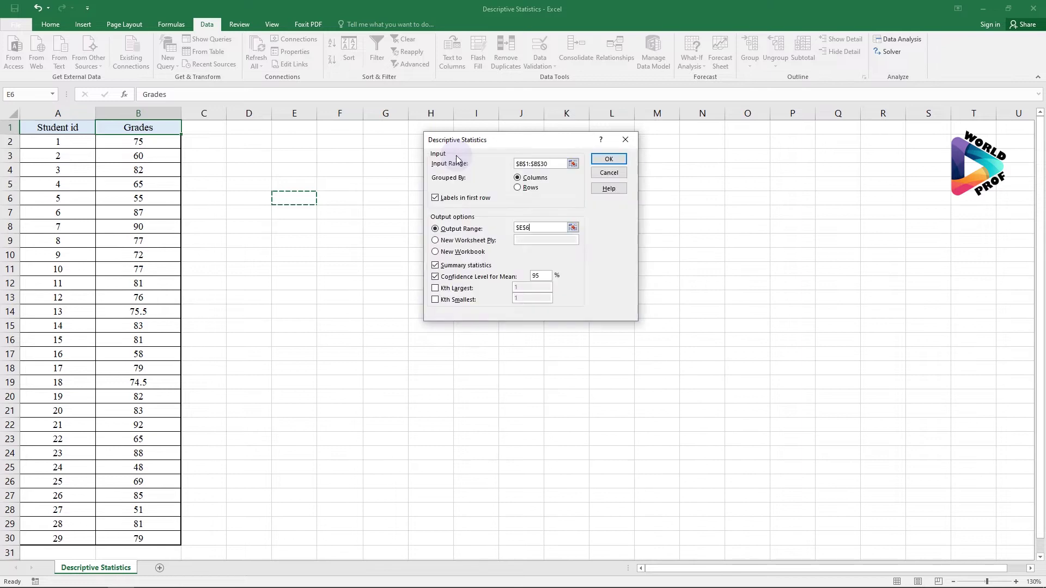
pyautogui.click(609, 160)
# Widen columns E and F so the labels and values of the statistics table fit
pyautogui.moveTo(315, 111); pyautogui.dragTo(442, 115)
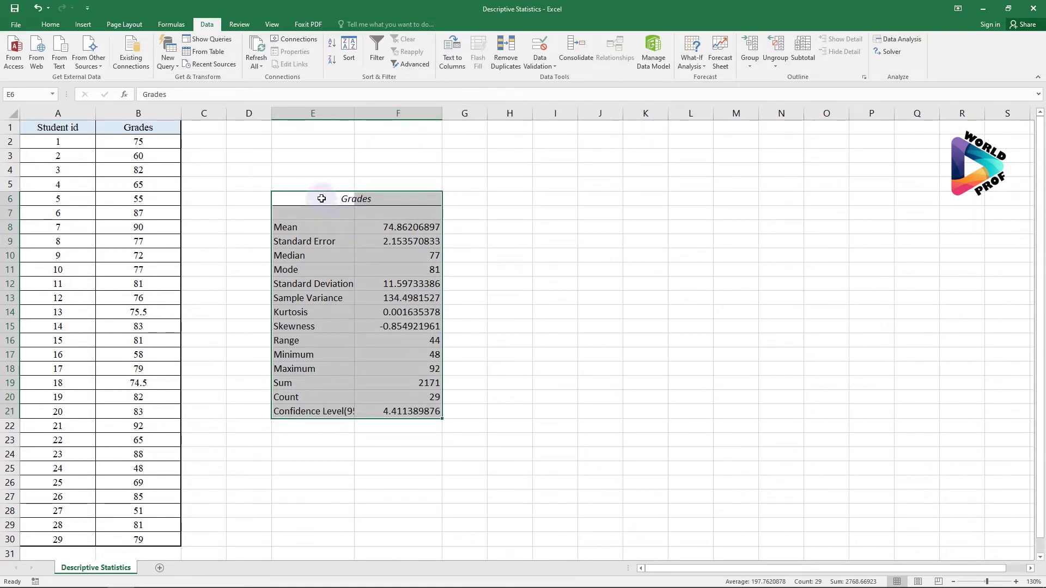
pyautogui.moveTo(355, 113); pyautogui.dragTo(394, 111)
pyautogui.moveTo(482, 113); pyautogui.dragTo(495, 112)
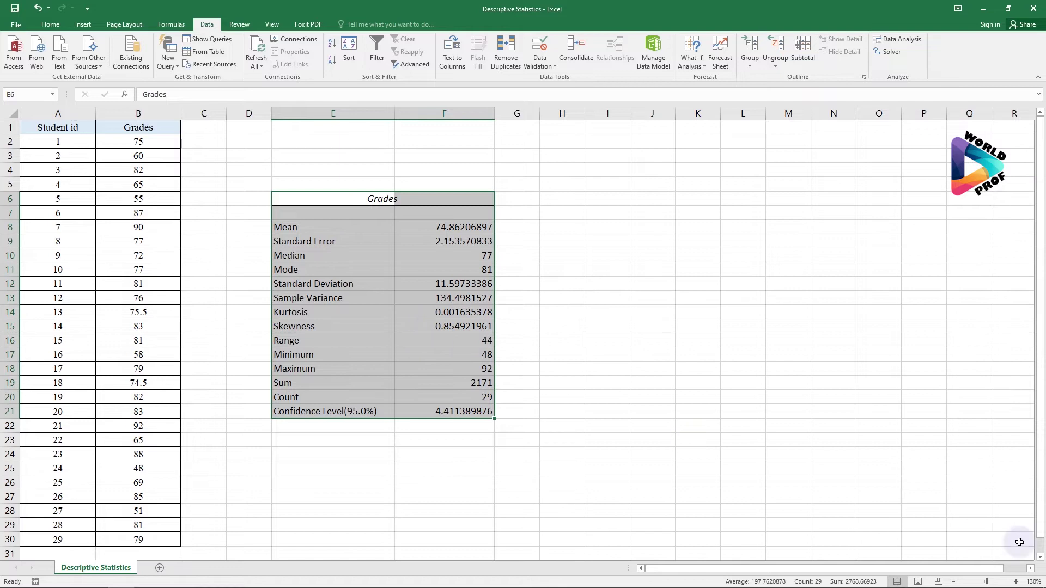
# Review the statistic labels and values in E8:F21 of the summary table, then examine the mean of the grades
pyautogui.click(1016, 582)
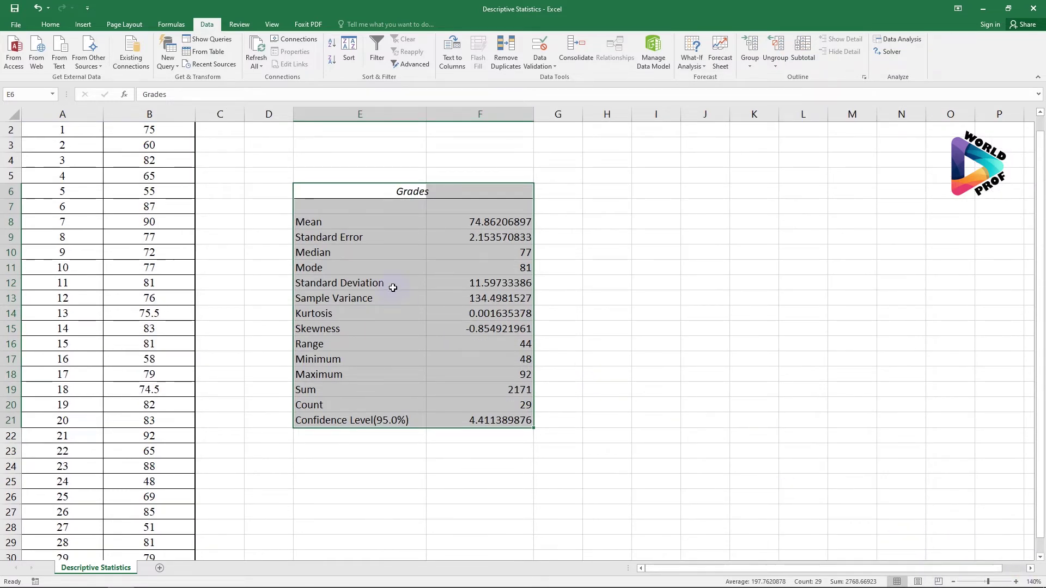
pyautogui.click(385, 221)
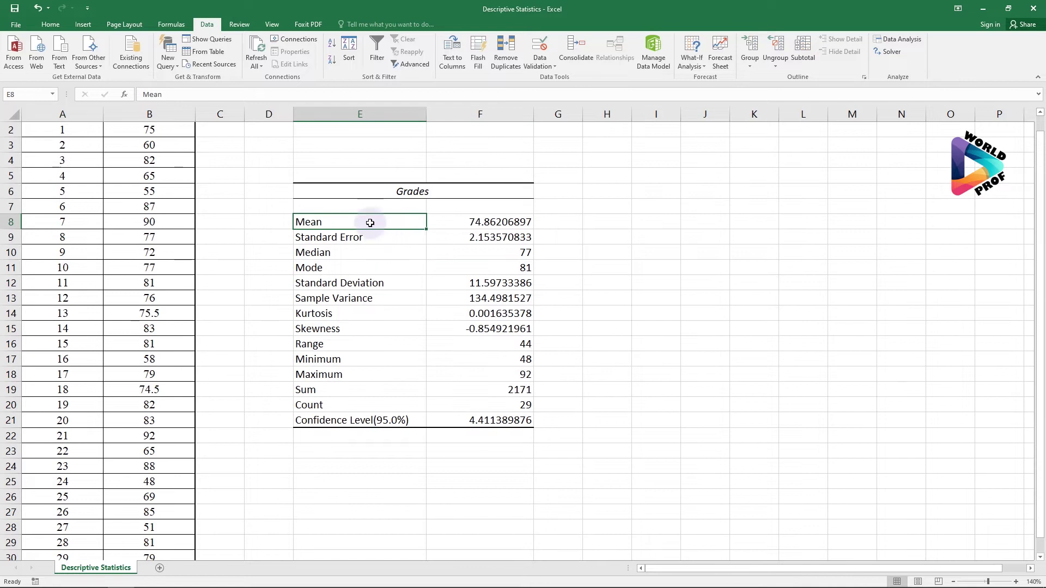
pyautogui.moveTo(311, 222); pyautogui.dragTo(322, 420)
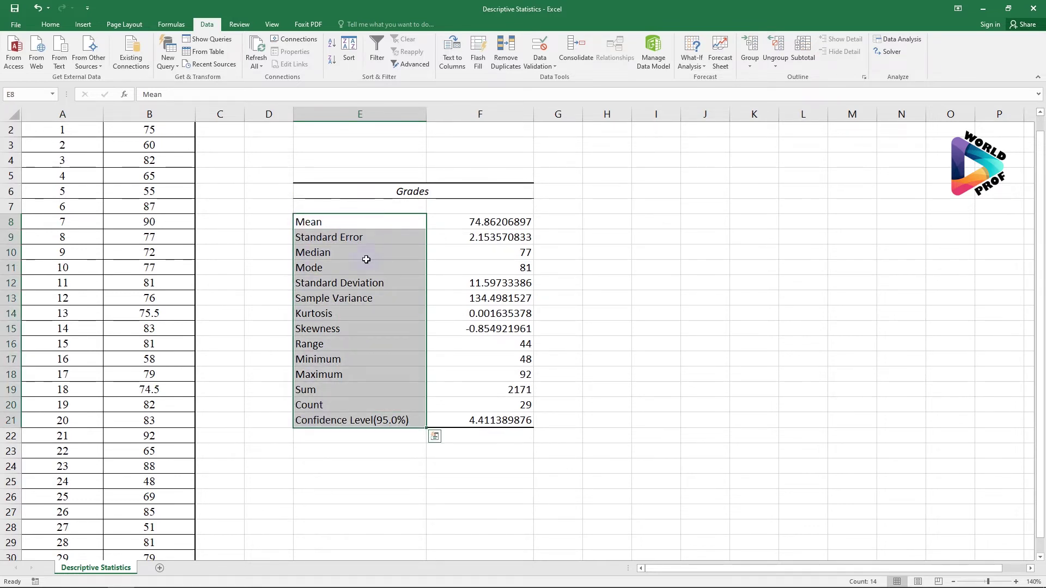
pyautogui.moveTo(475, 222); pyautogui.dragTo(478, 422)
pyautogui.click(334, 220)
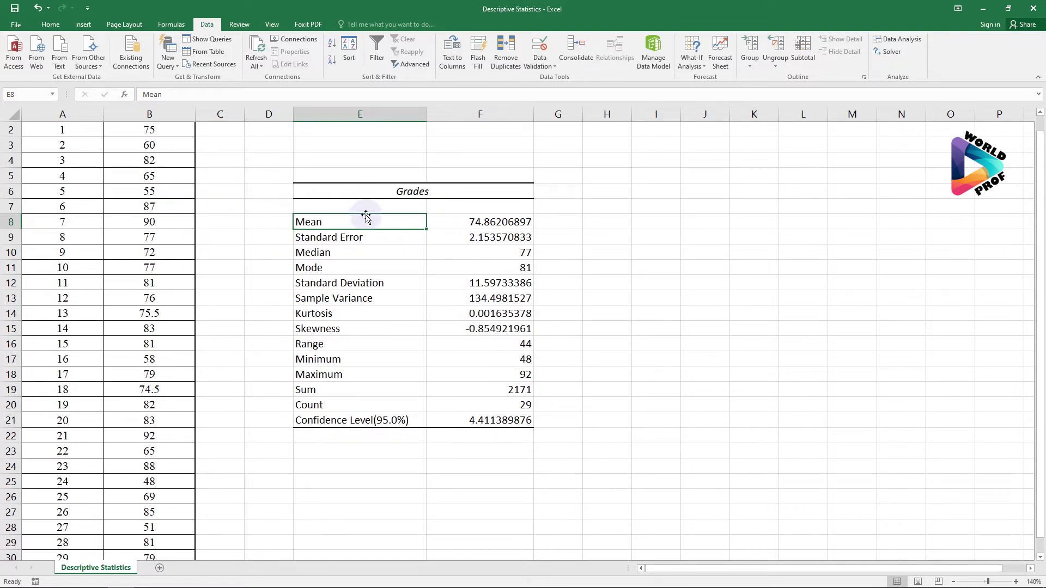
pyautogui.scroll(1, 169, 236)
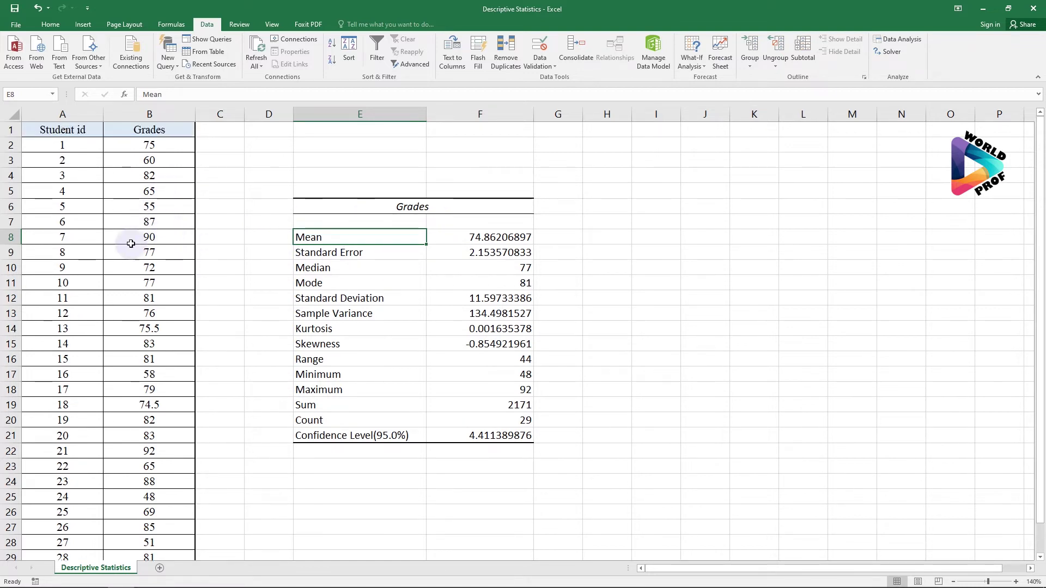
pyautogui.click(475, 241)
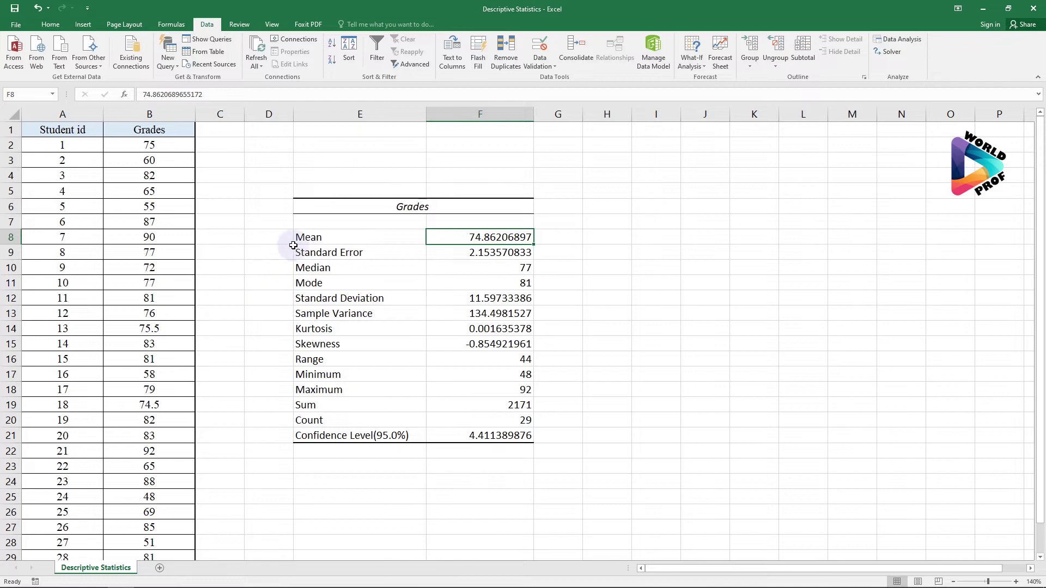
# Examine the standard error row and compare it with the standard deviation row in the summary table
pyautogui.click(340, 253)
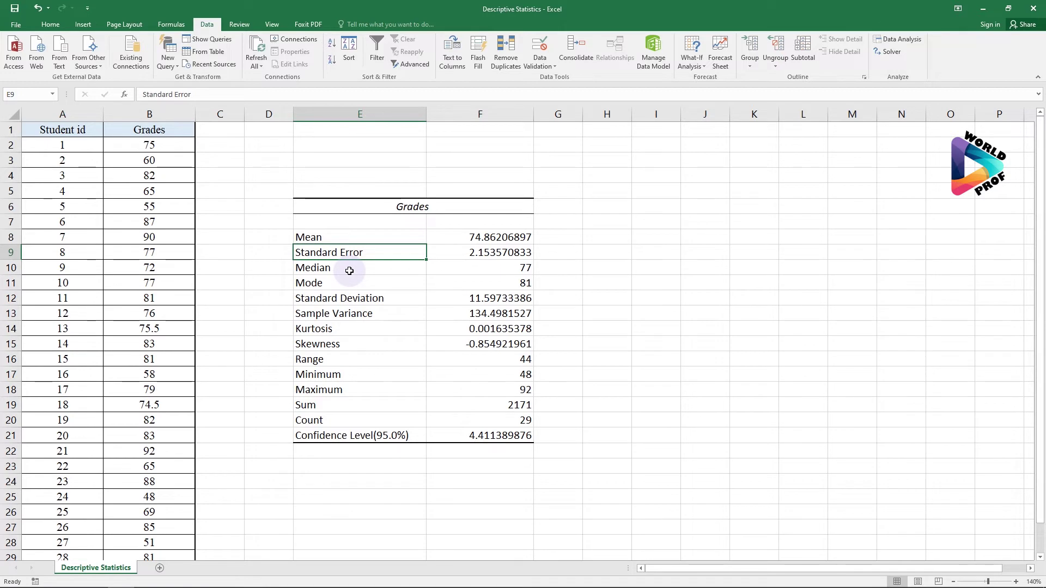
pyautogui.click(305, 298)
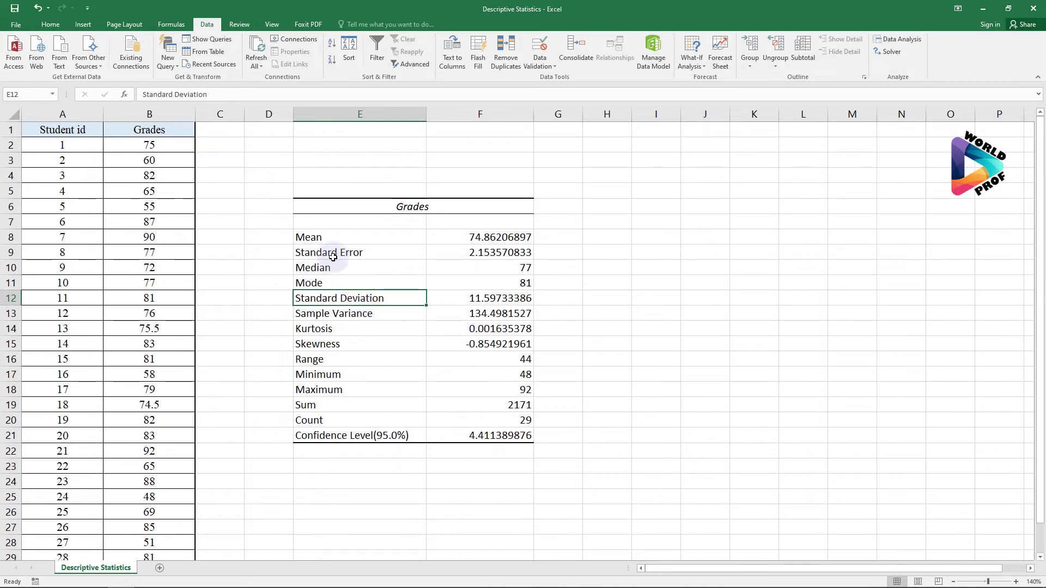
pyautogui.click(354, 253)
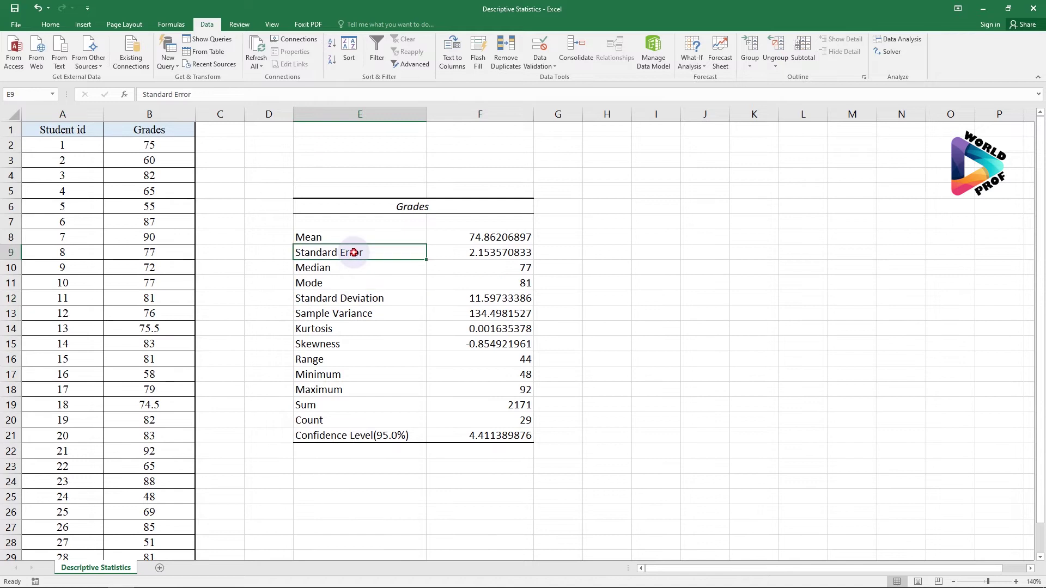
pyautogui.click(331, 297)
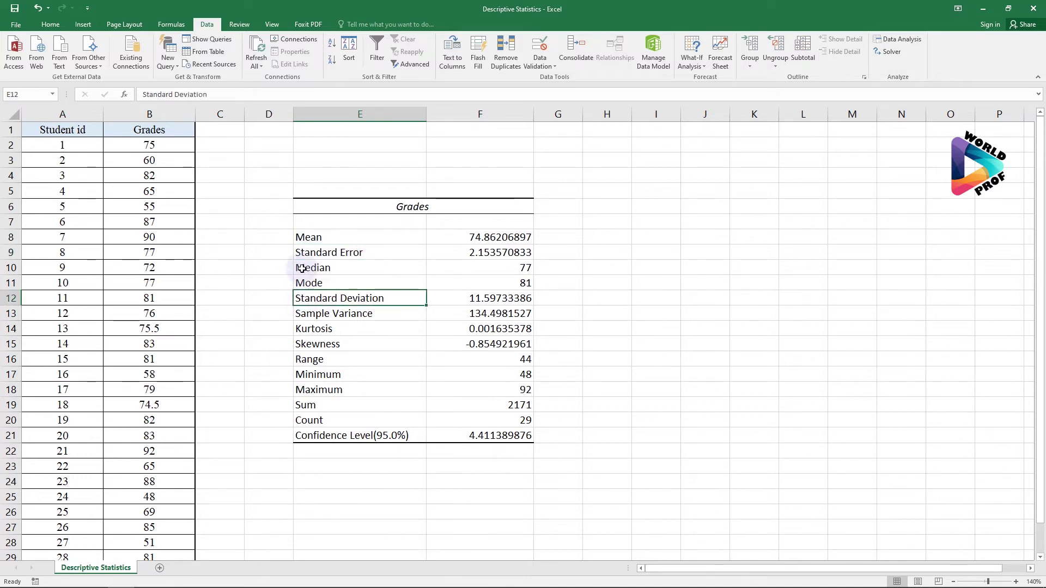
# Examine the median and the mode, and check the mode against the repeated values in the Grades column
pyautogui.click(349, 269)
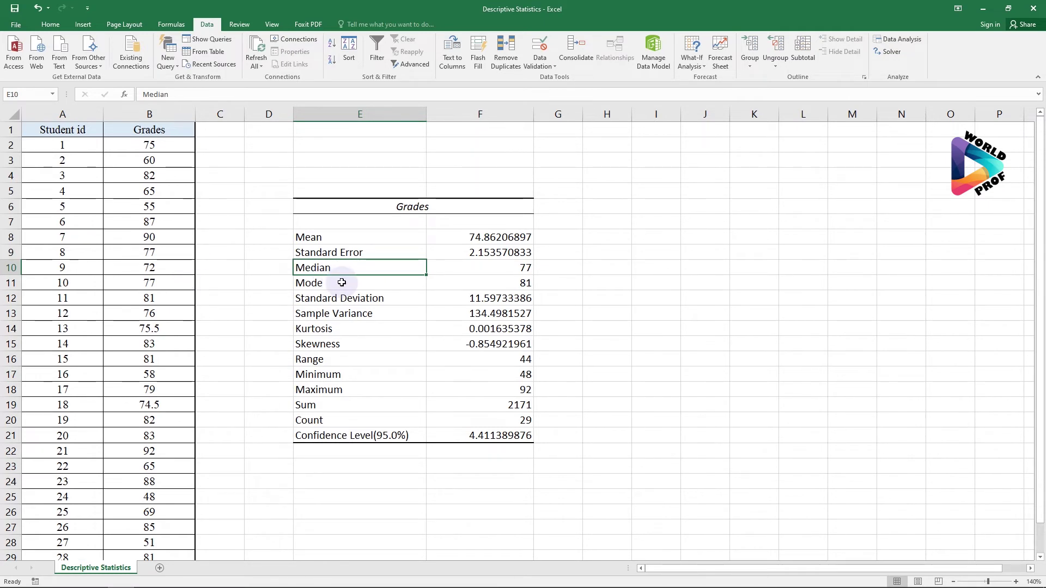
pyautogui.click(367, 281)
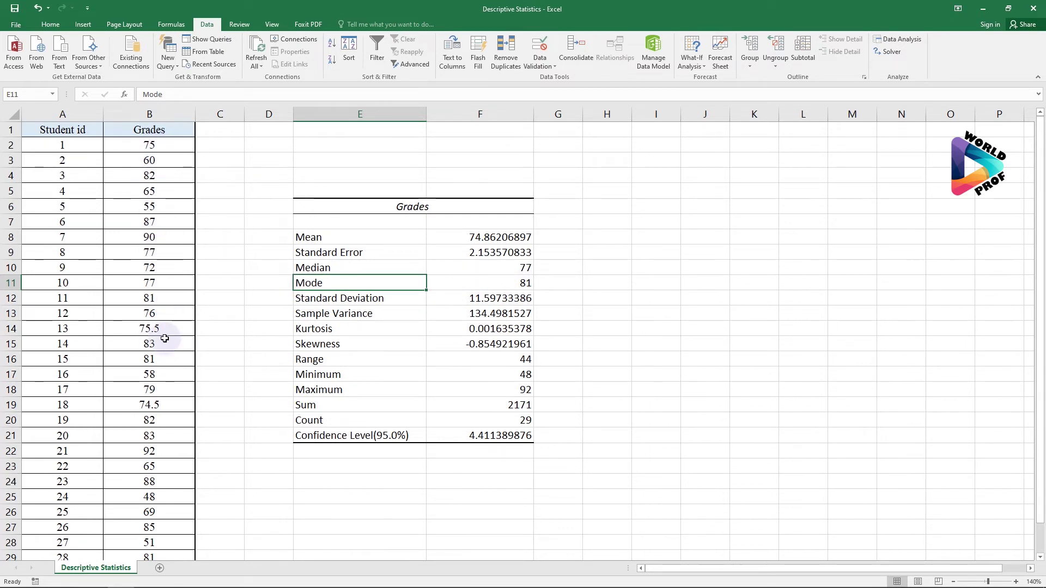
pyautogui.click(496, 284)
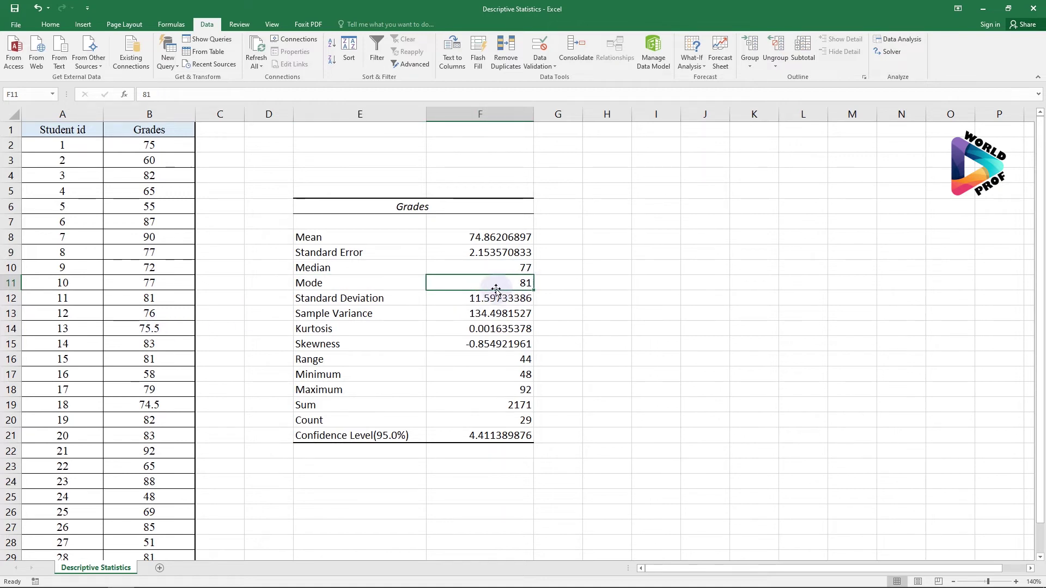
pyautogui.scroll(-1, 146, 307)
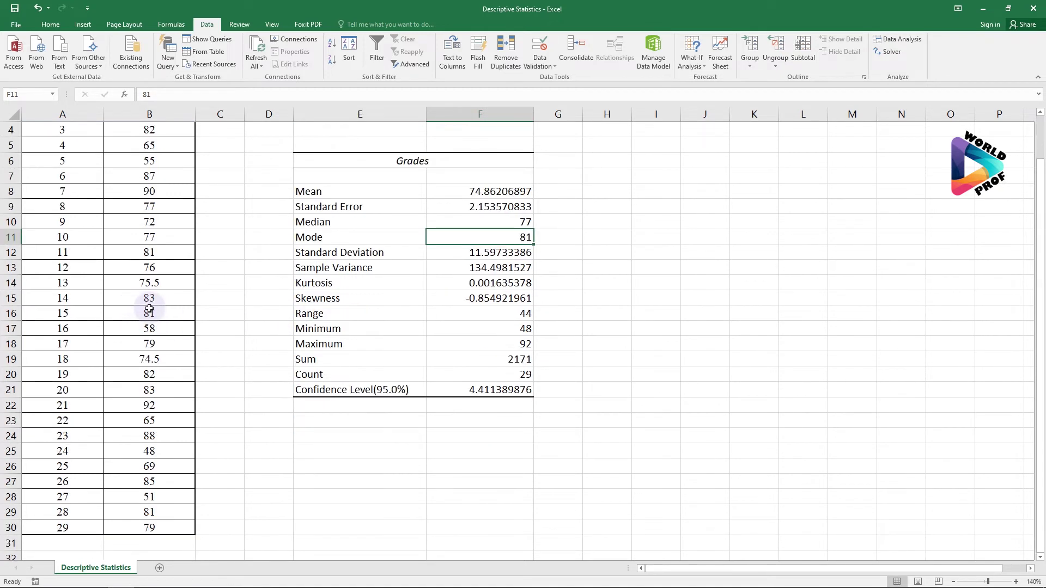
pyautogui.click(162, 512)
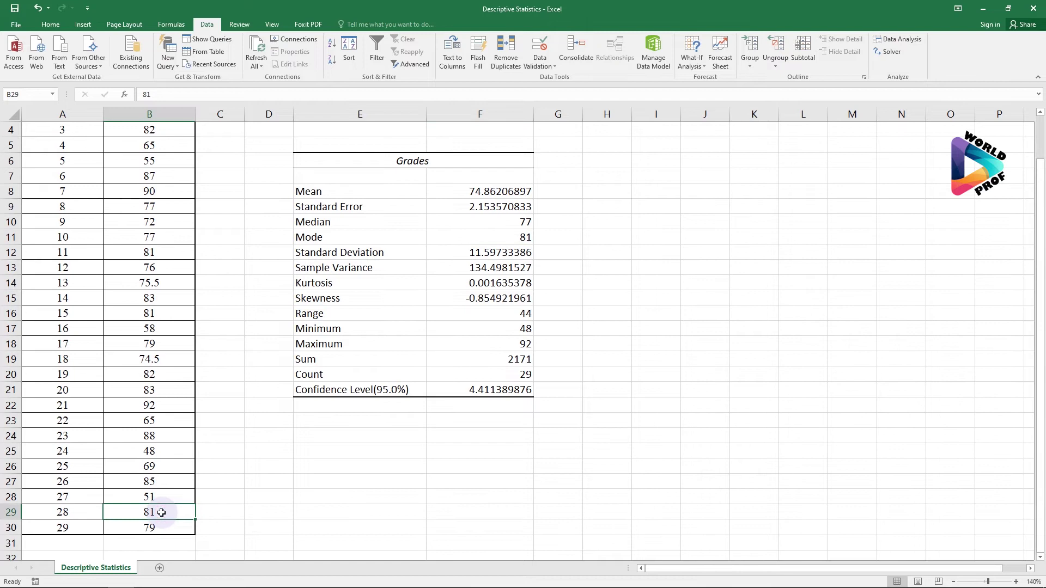
pyautogui.click(153, 313)
pyautogui.click(150, 252)
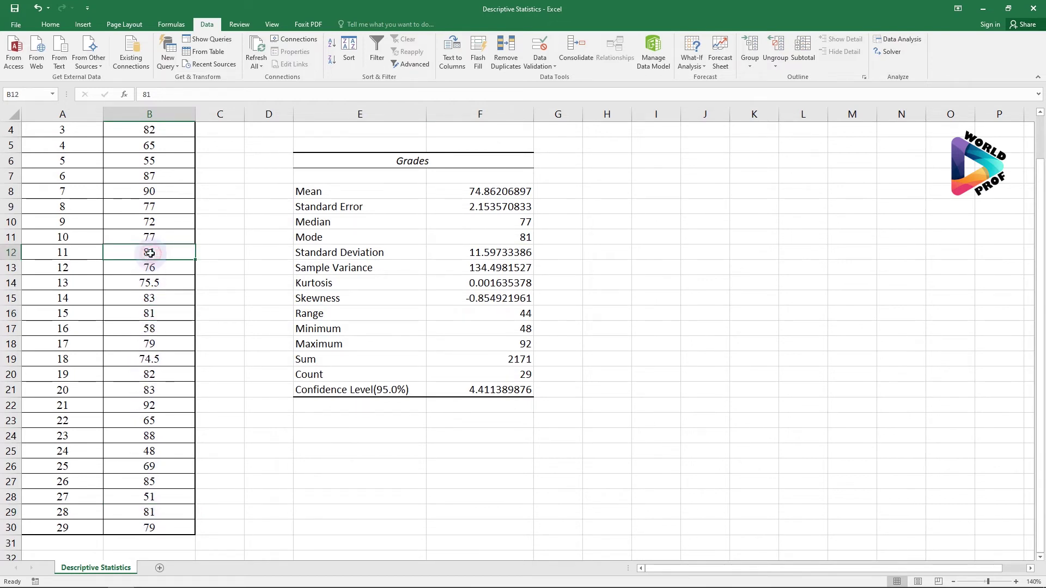
pyautogui.scroll(1, 173, 267)
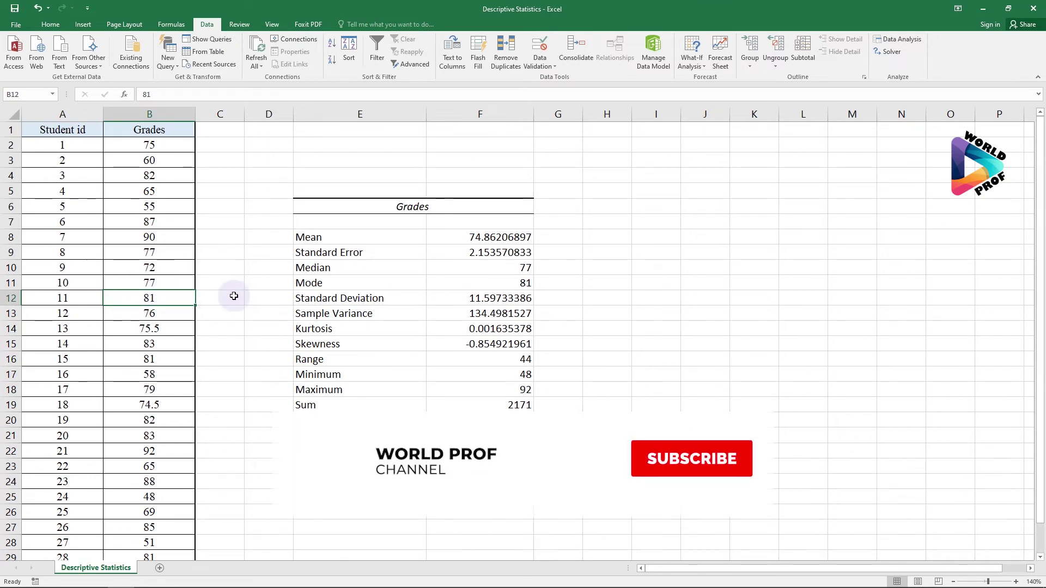
pyautogui.click(167, 252)
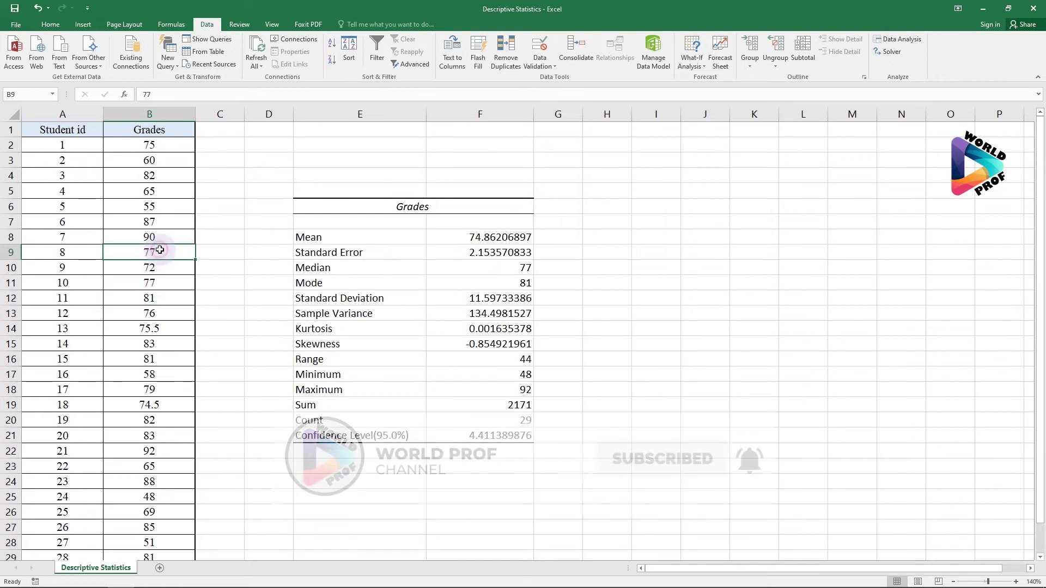
pyautogui.click(169, 302)
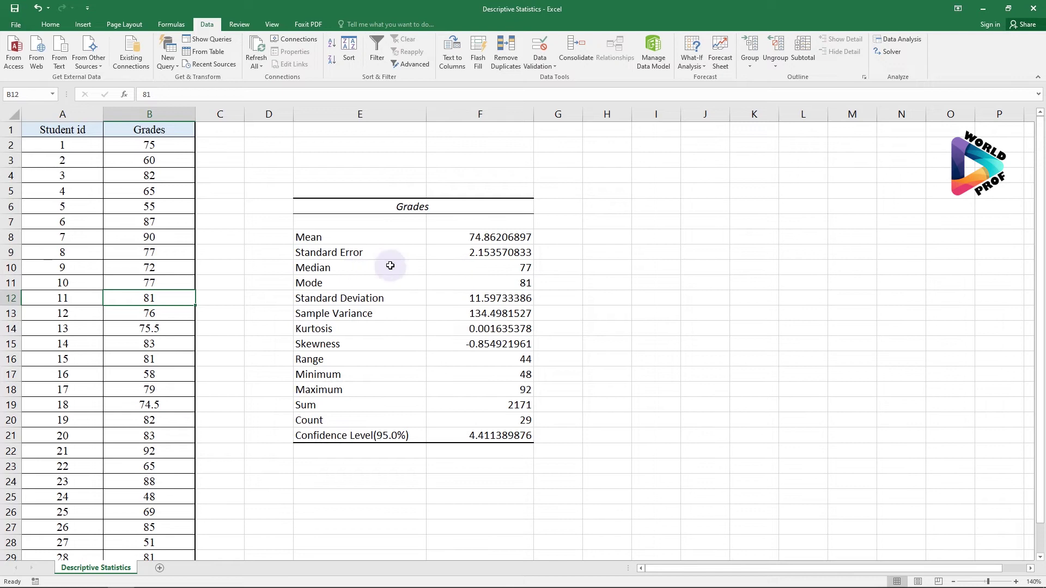
pyautogui.click(375, 286)
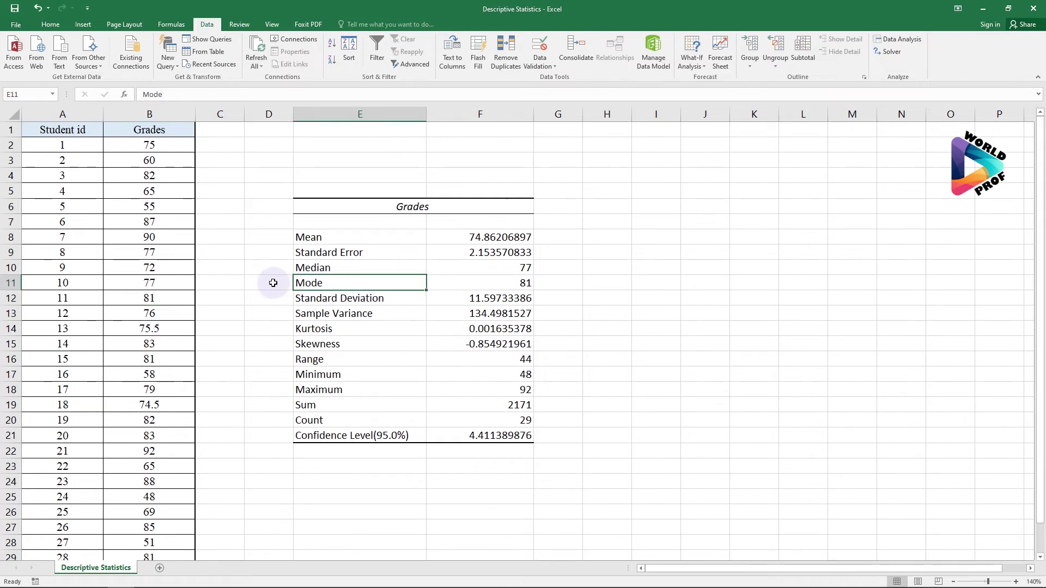
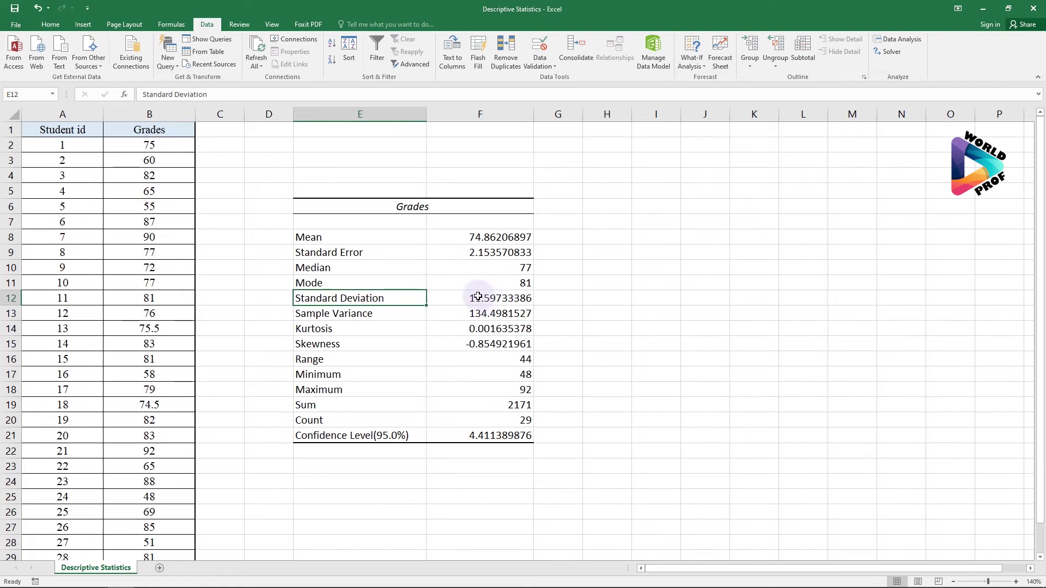
# Examine the standard deviation and sample variance of the grades and compare the two measures of spread
pyautogui.click(478, 297)
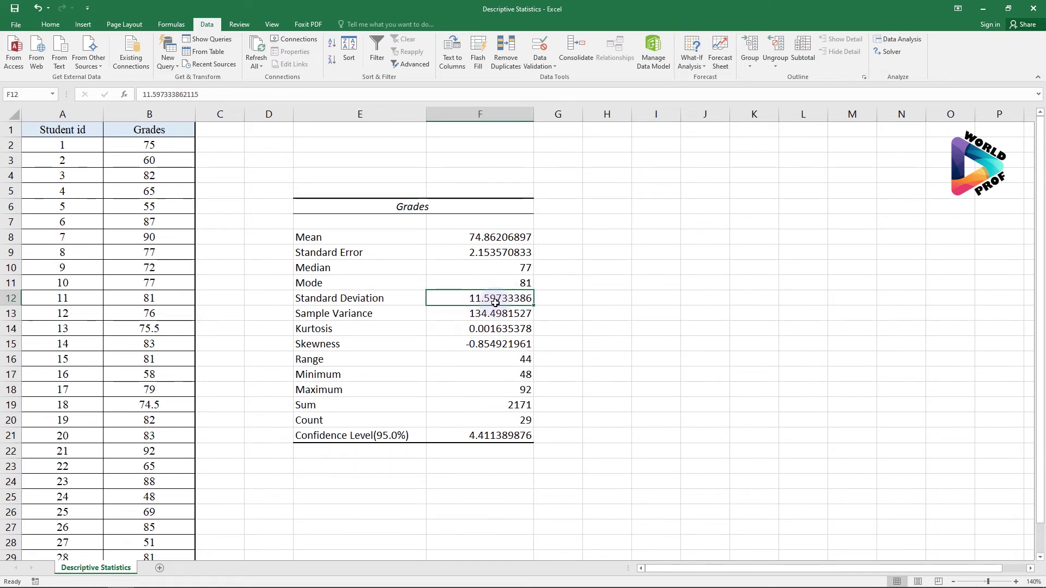
pyautogui.click(470, 314)
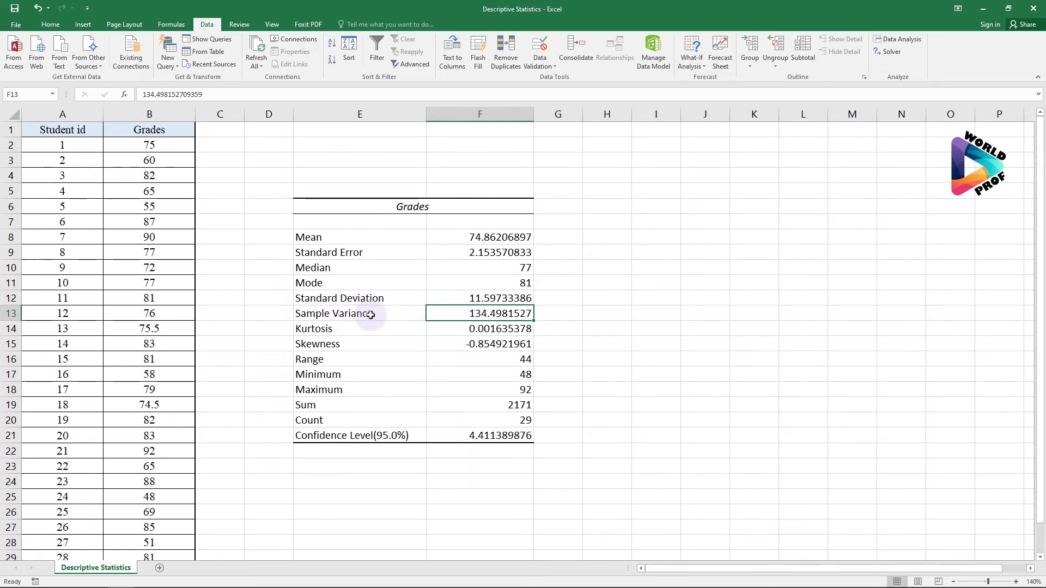
pyautogui.click(380, 298)
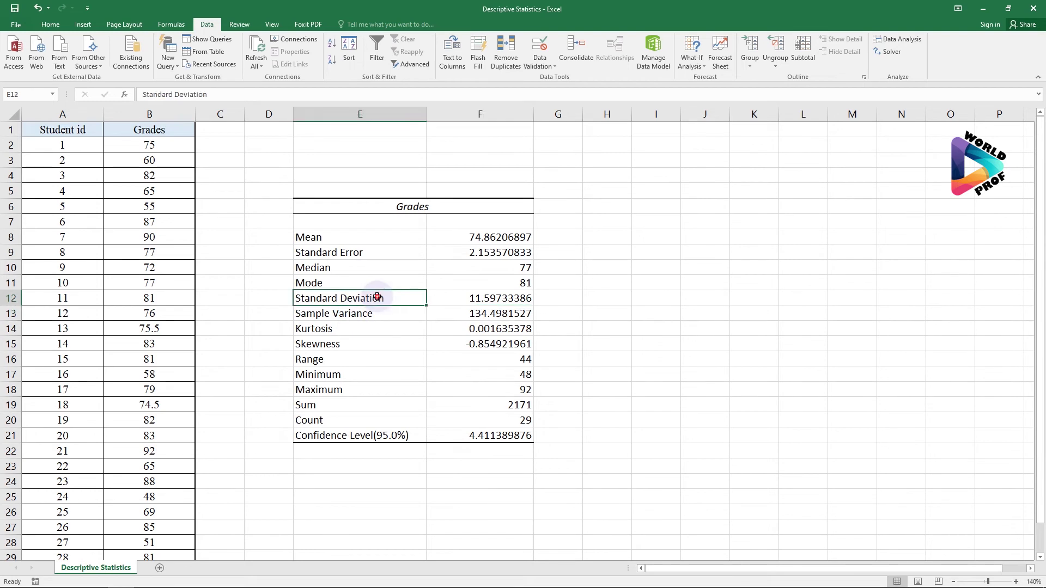
pyautogui.click(363, 316)
pyautogui.click(372, 300)
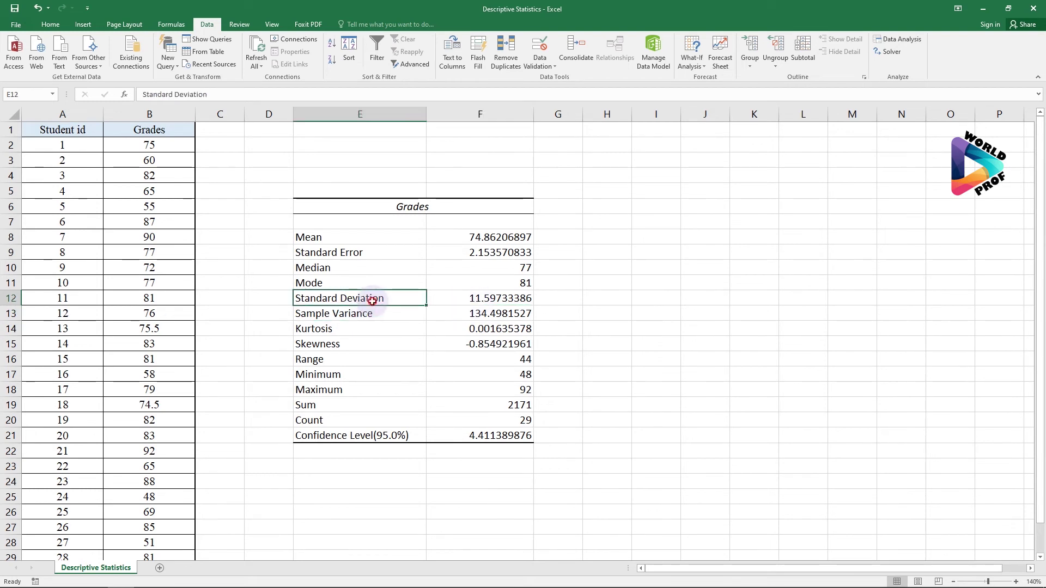
pyautogui.click(385, 317)
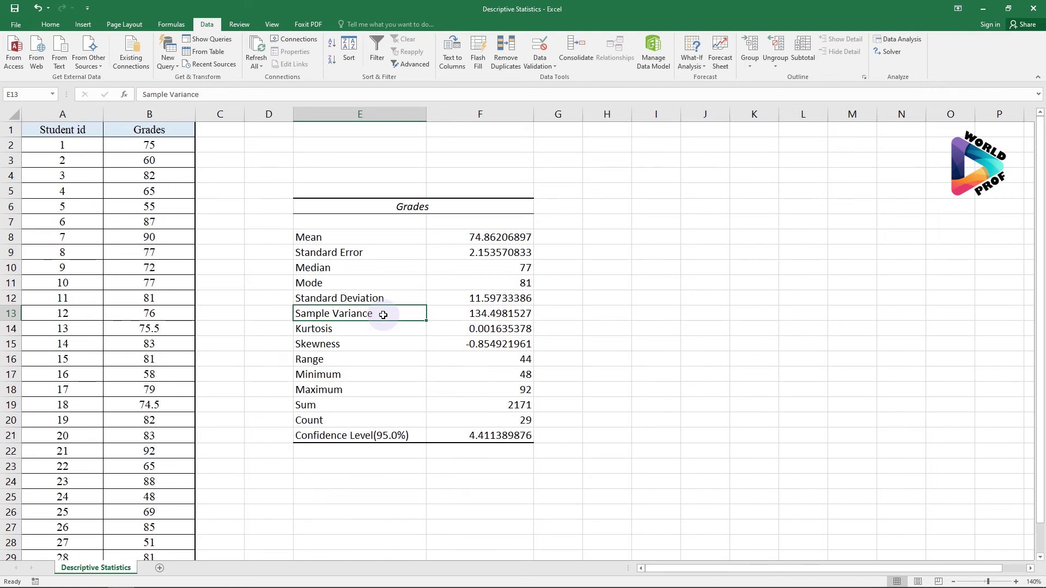
pyautogui.click(453, 313)
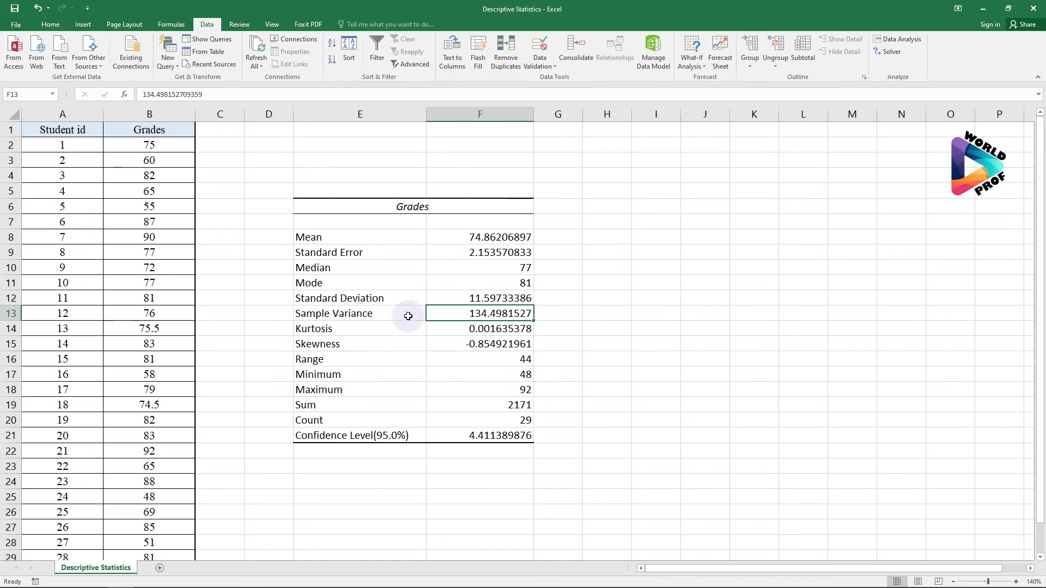
pyautogui.click(360, 299)
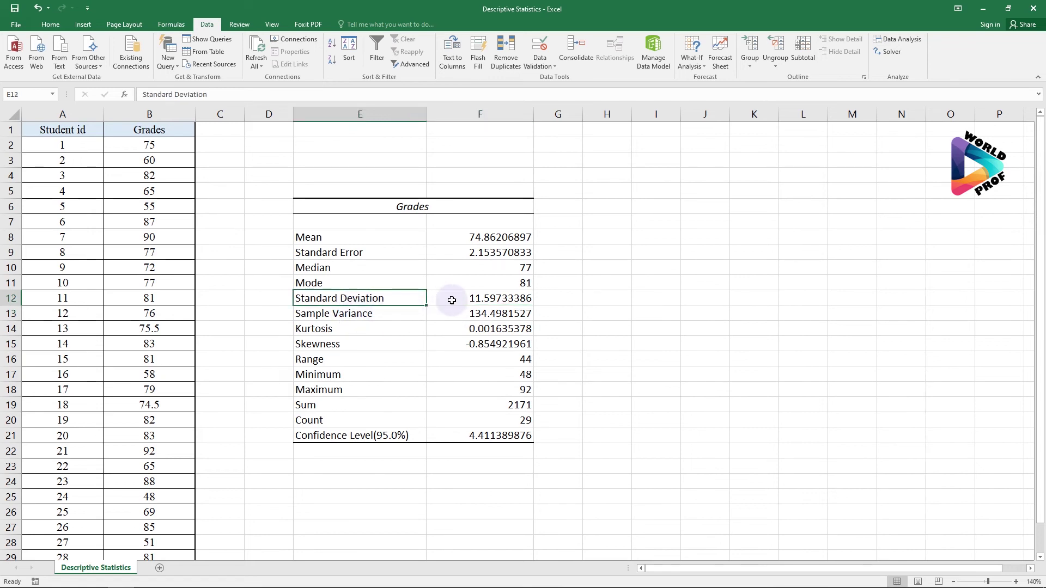
pyautogui.click(474, 298)
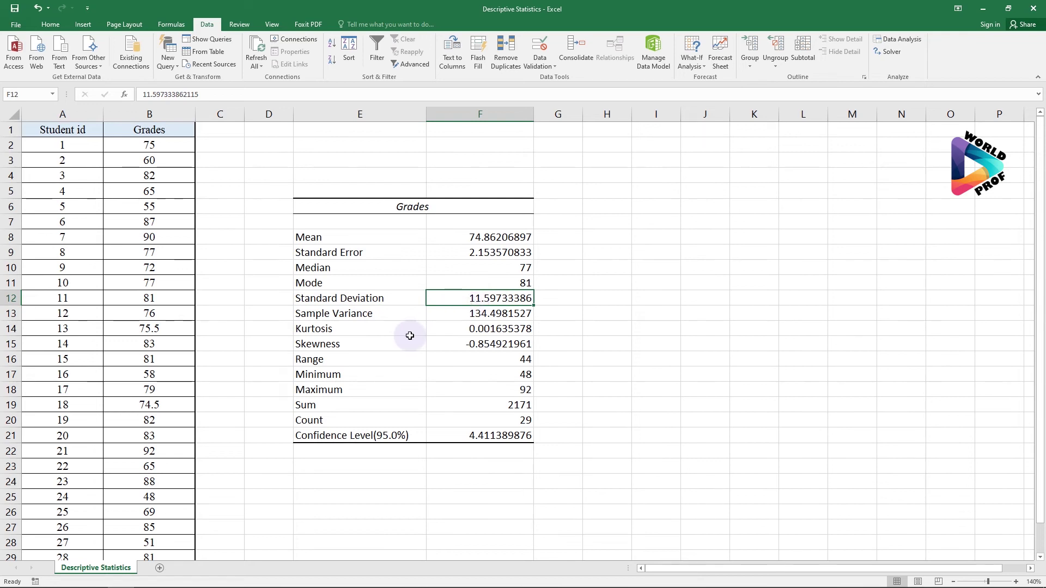
# Review the distribution shape through kurtosis and skewness, and the spread through the range, minimum and maximum
pyautogui.click(363, 332)
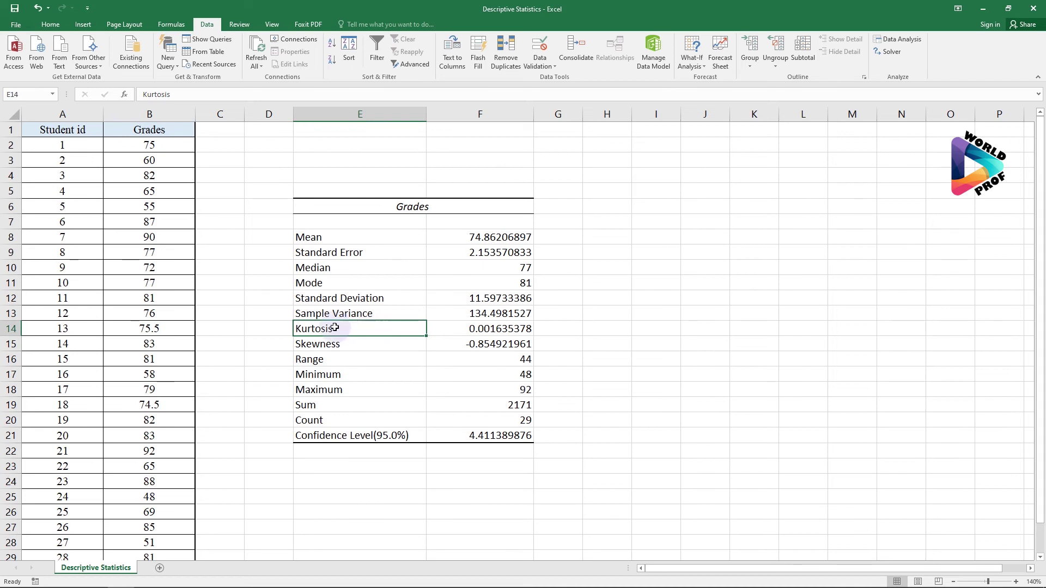
pyautogui.click(362, 346)
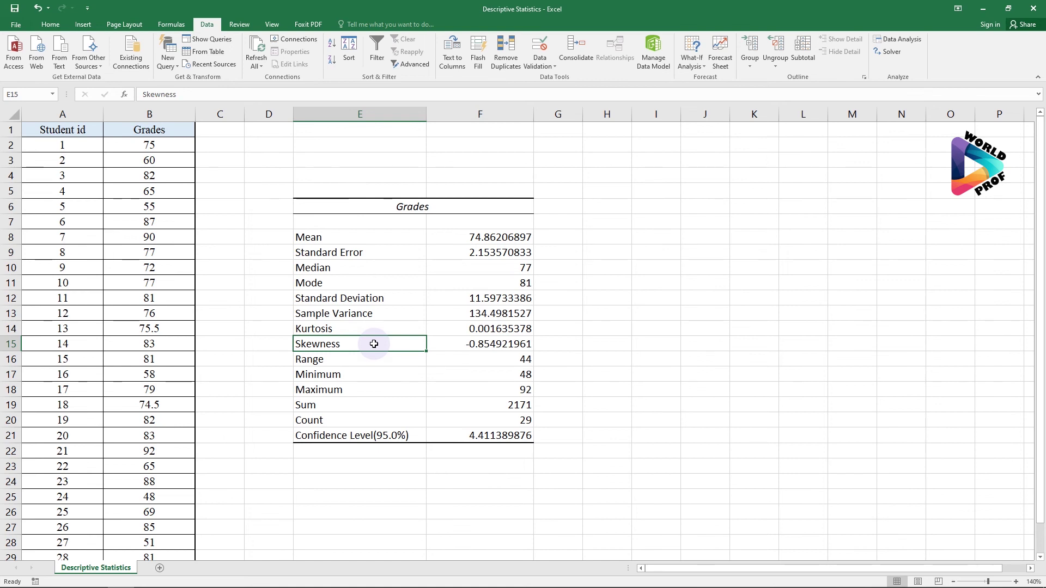
pyautogui.click(361, 361)
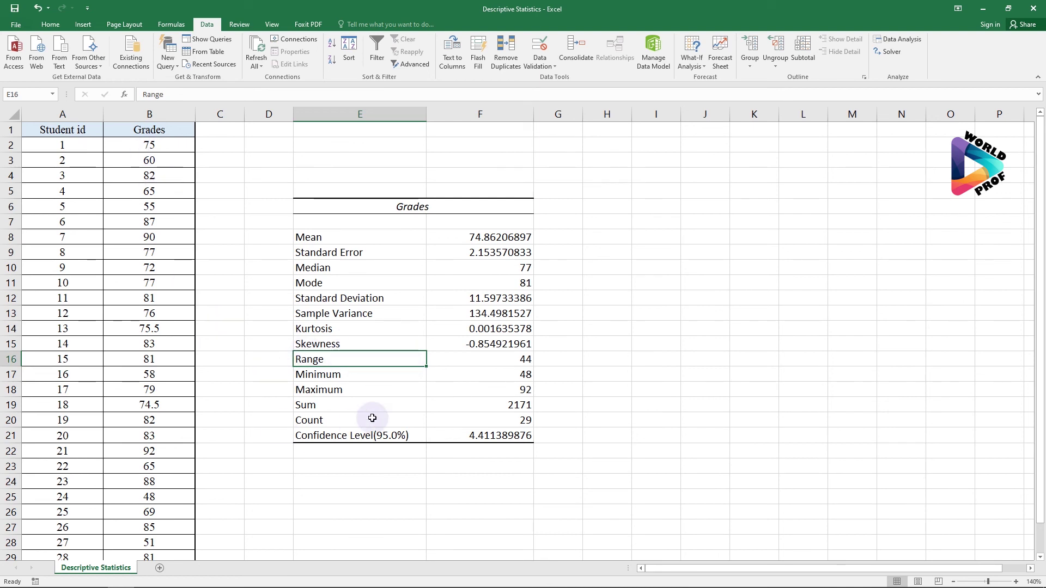
pyautogui.click(358, 378)
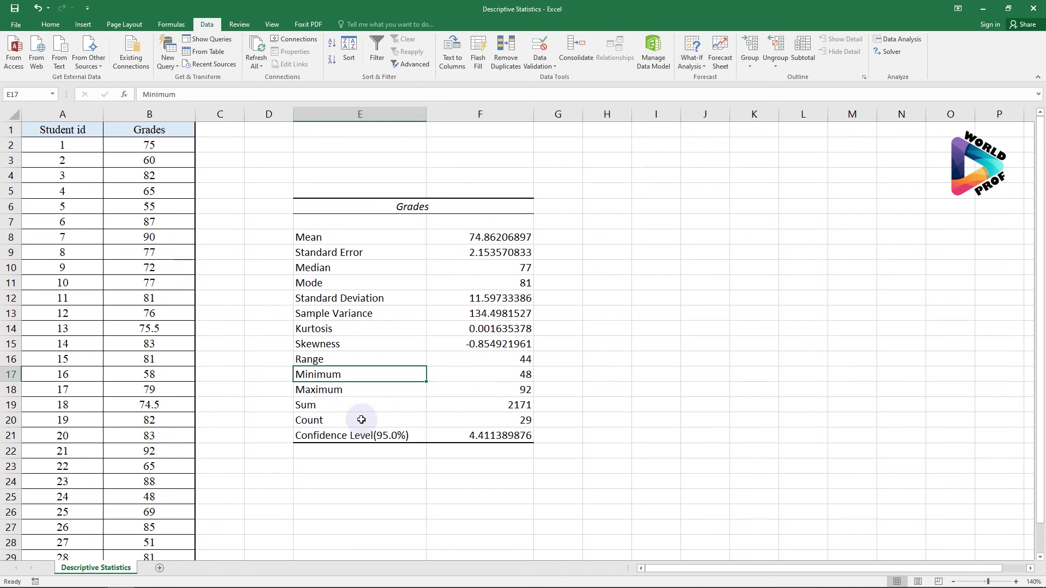
pyautogui.click(368, 392)
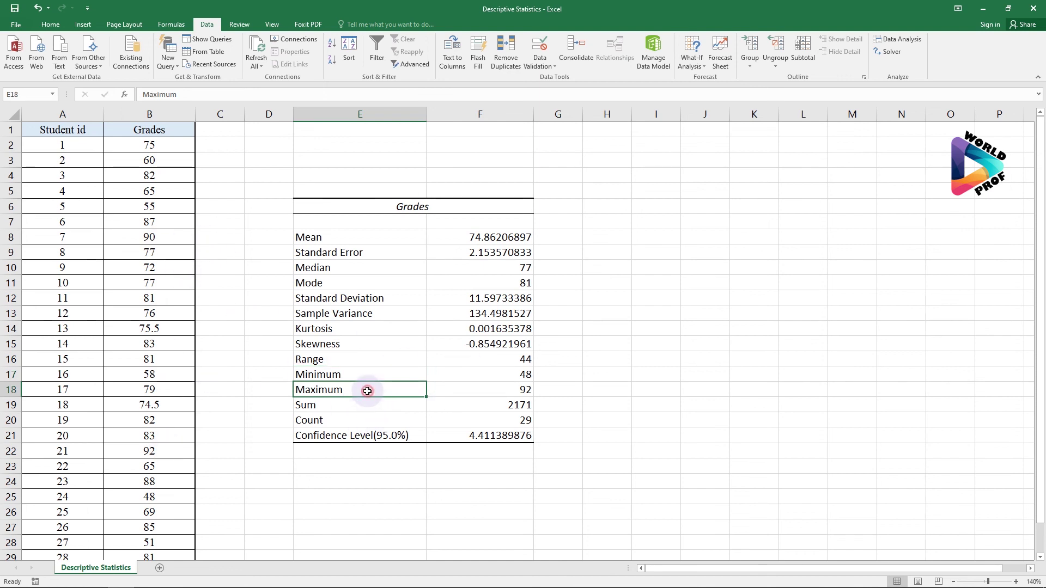
pyautogui.click(507, 389)
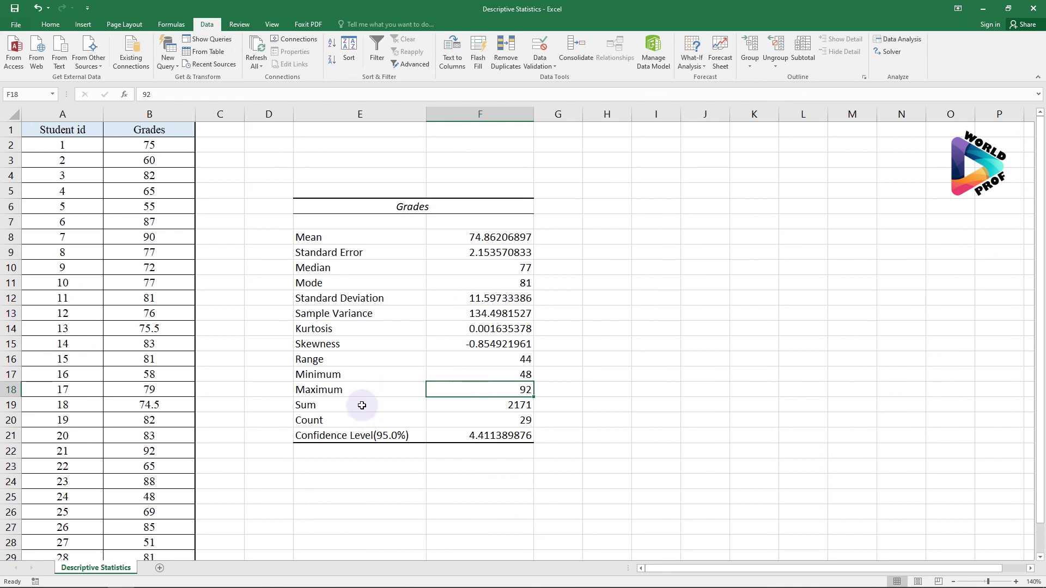
# Review the sum, the count and the 95% confidence level in the last rows of the summary table
pyautogui.click(362, 406)
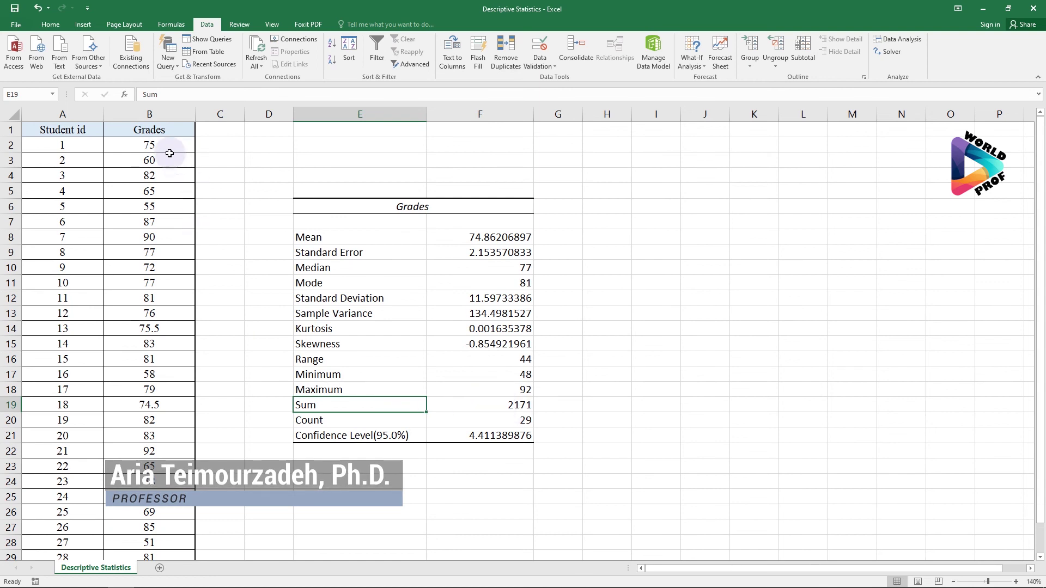
pyautogui.click(343, 418)
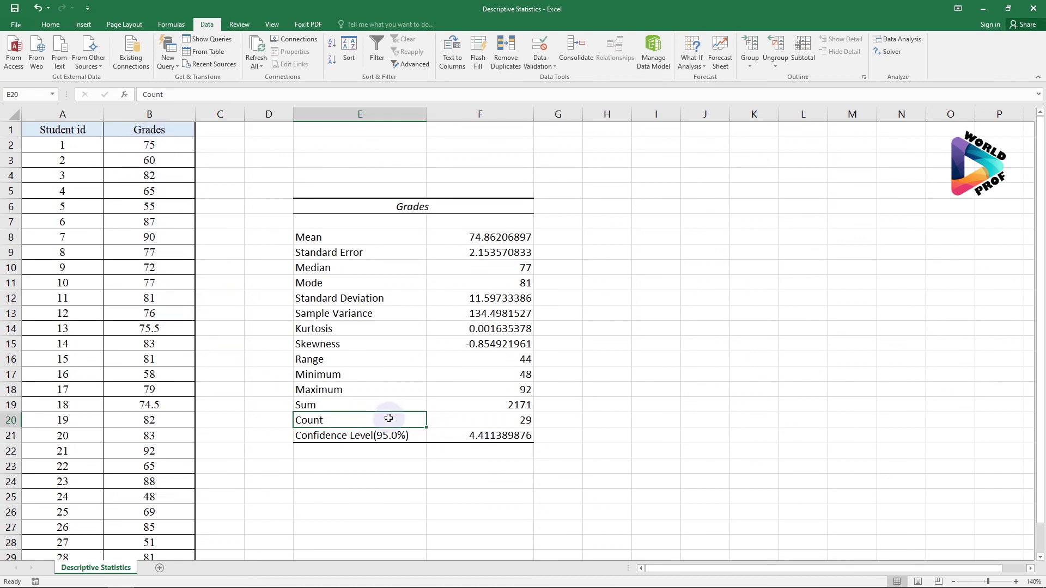
pyautogui.click(481, 420)
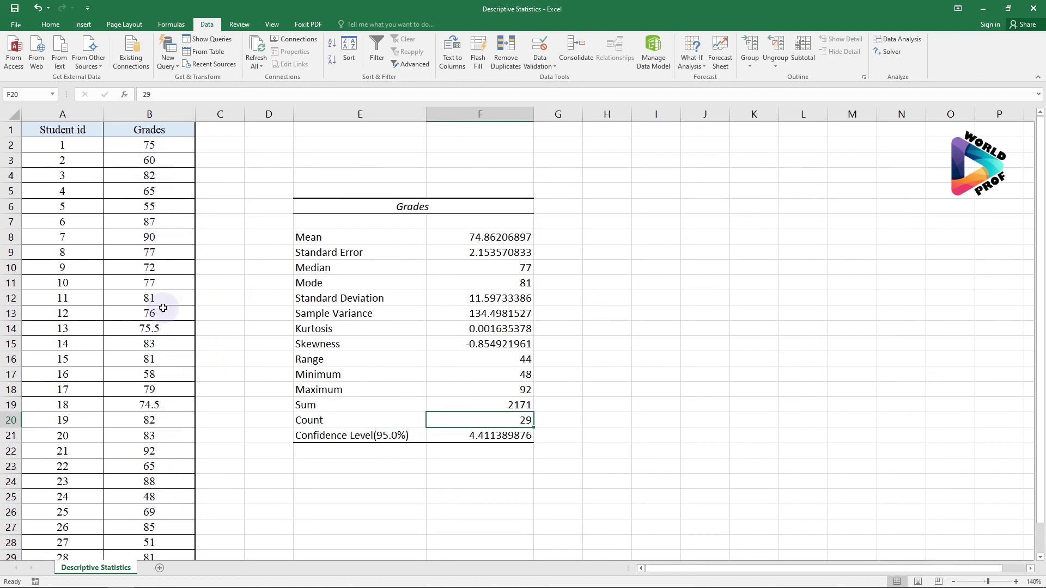
pyautogui.click(393, 434)
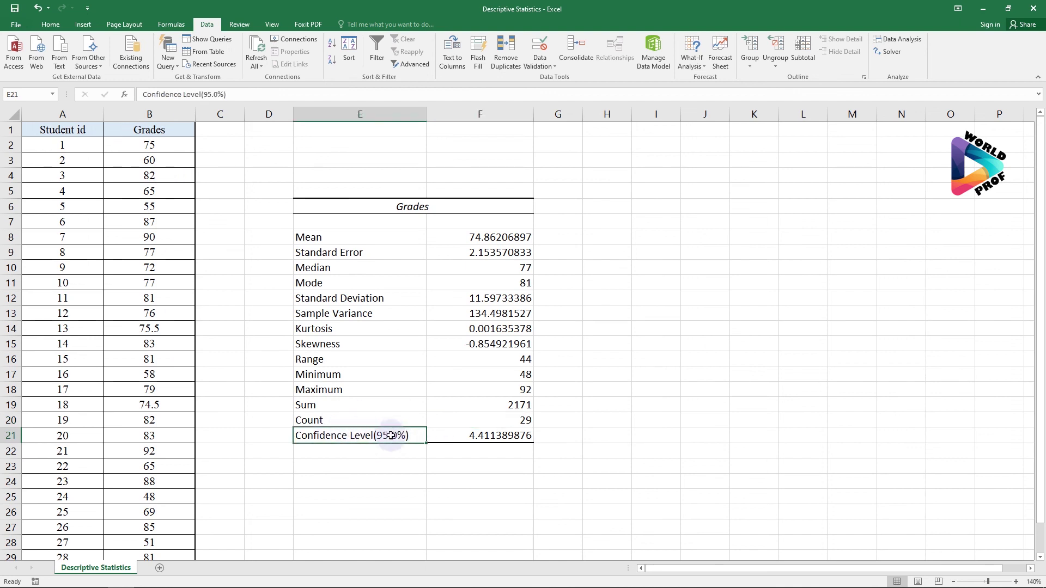
pyautogui.click(481, 436)
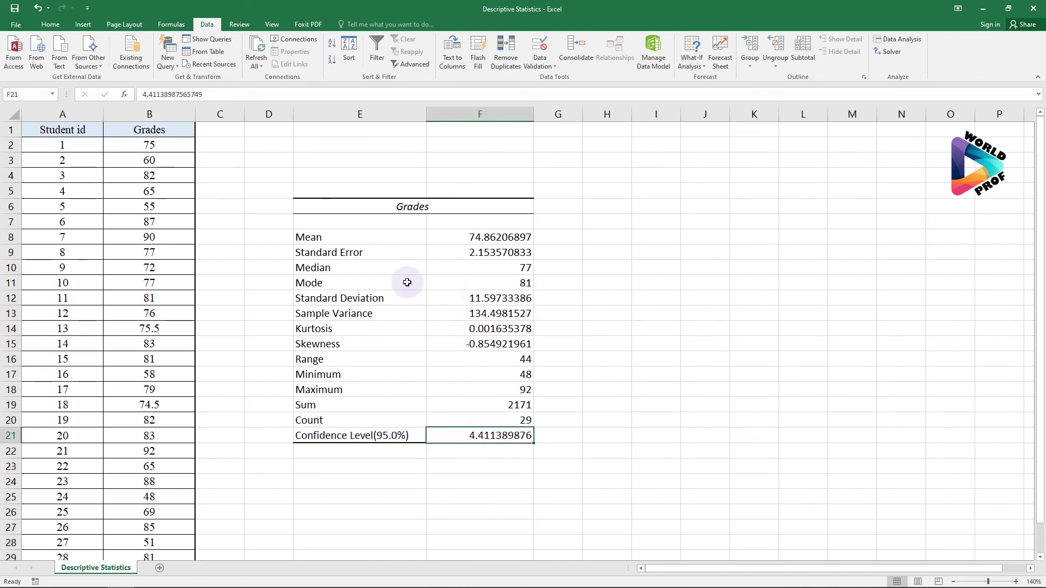